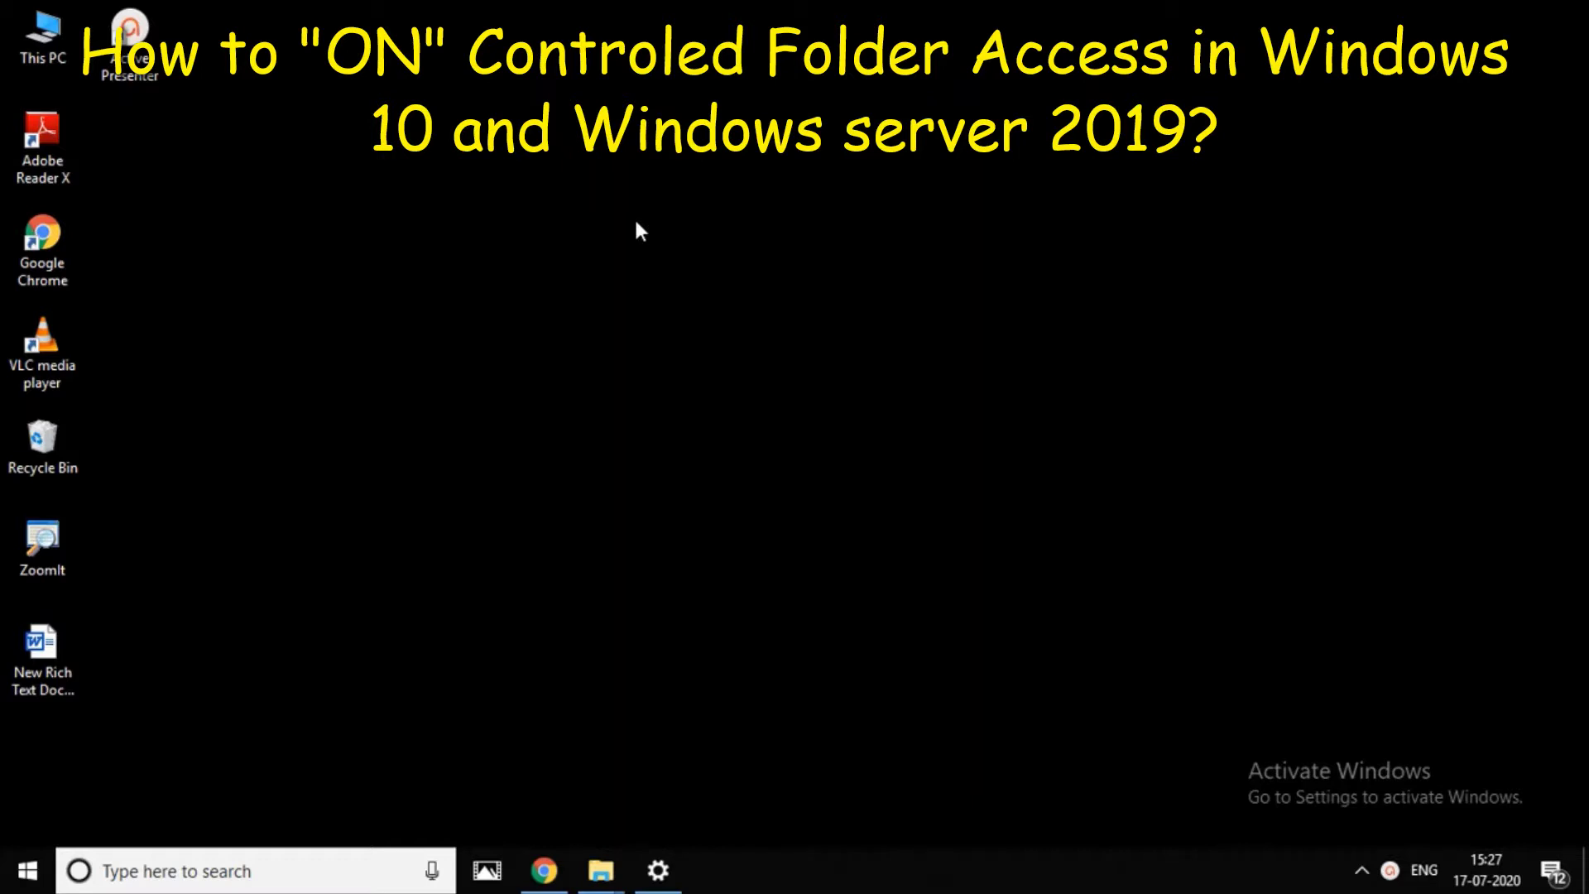
Step: Refresh the desktop twice from its right-click menu
right_click(722, 236)
click(774, 311)
right_click(457, 352)
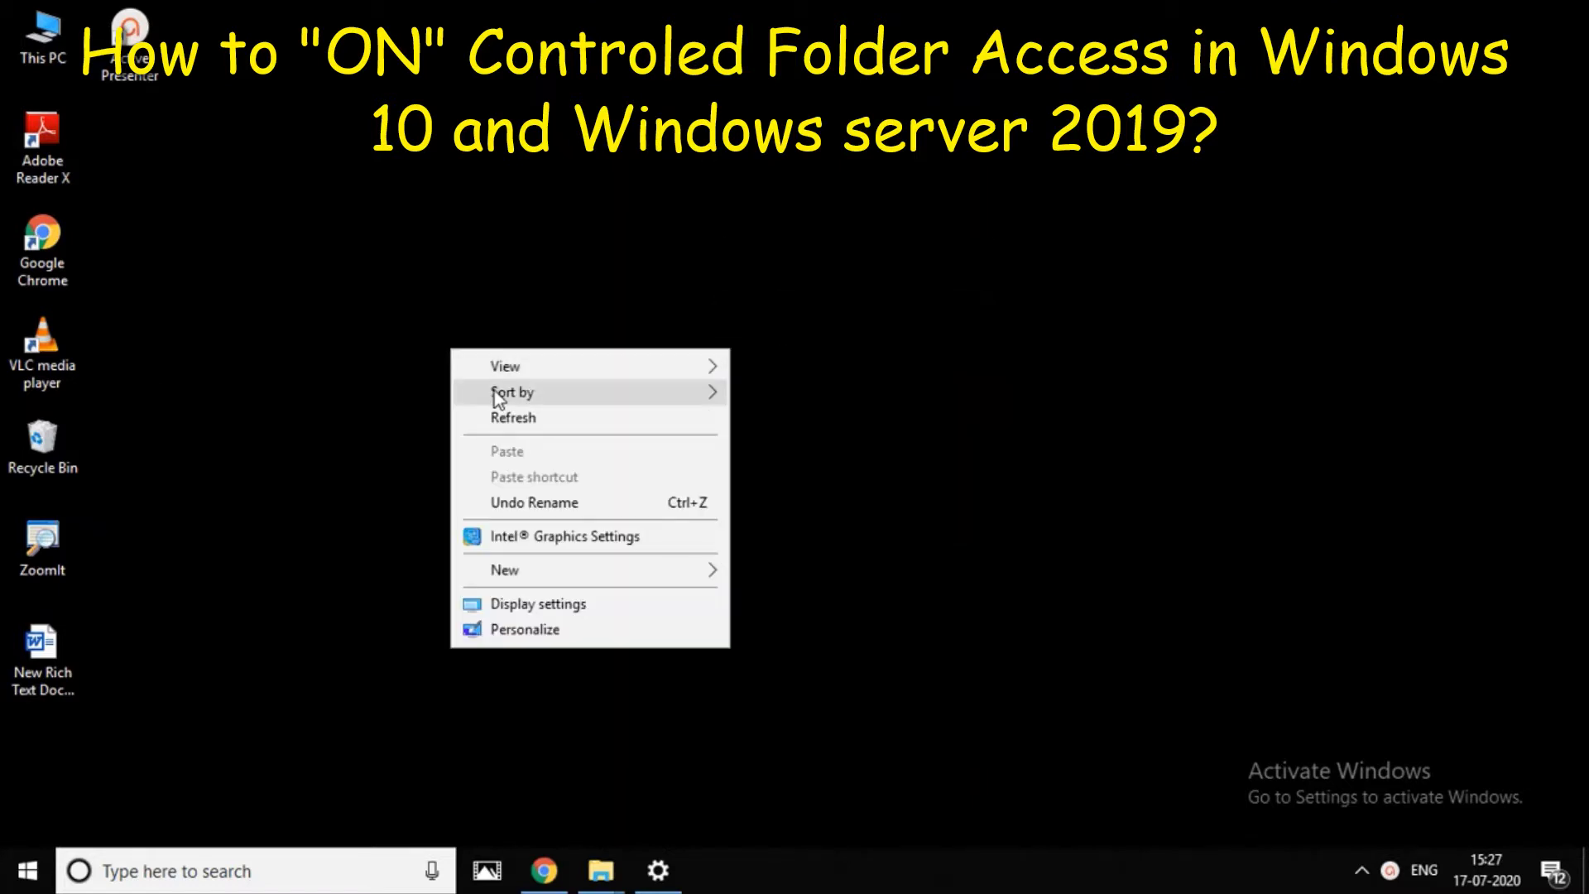
click(498, 416)
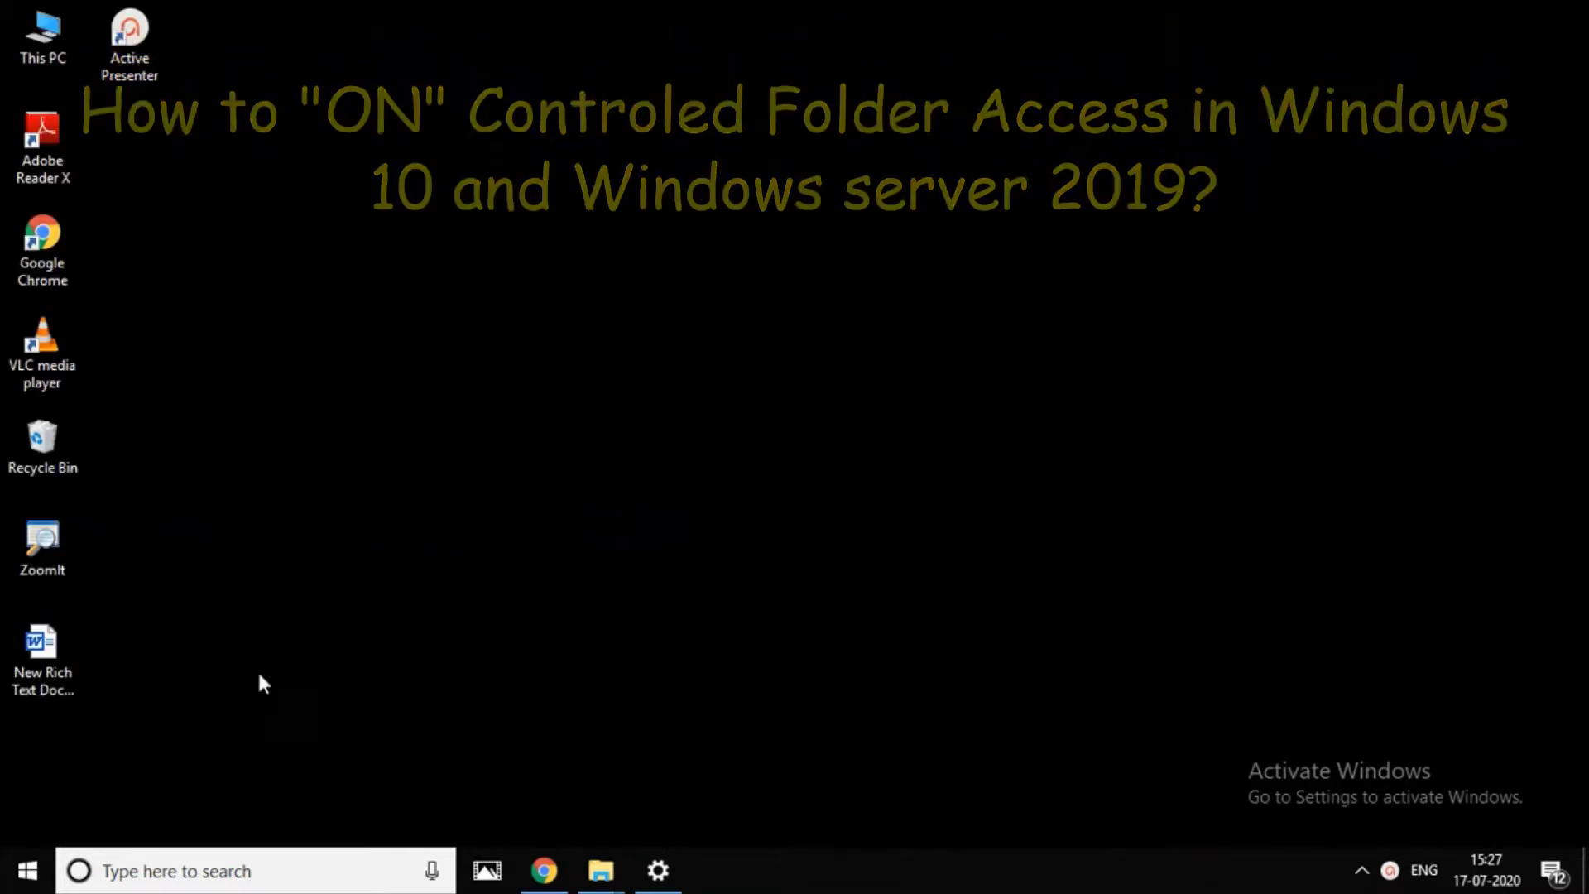
Step: Open Windows Settings from Start, return to its home page, and underline Update & Security
click(27, 870)
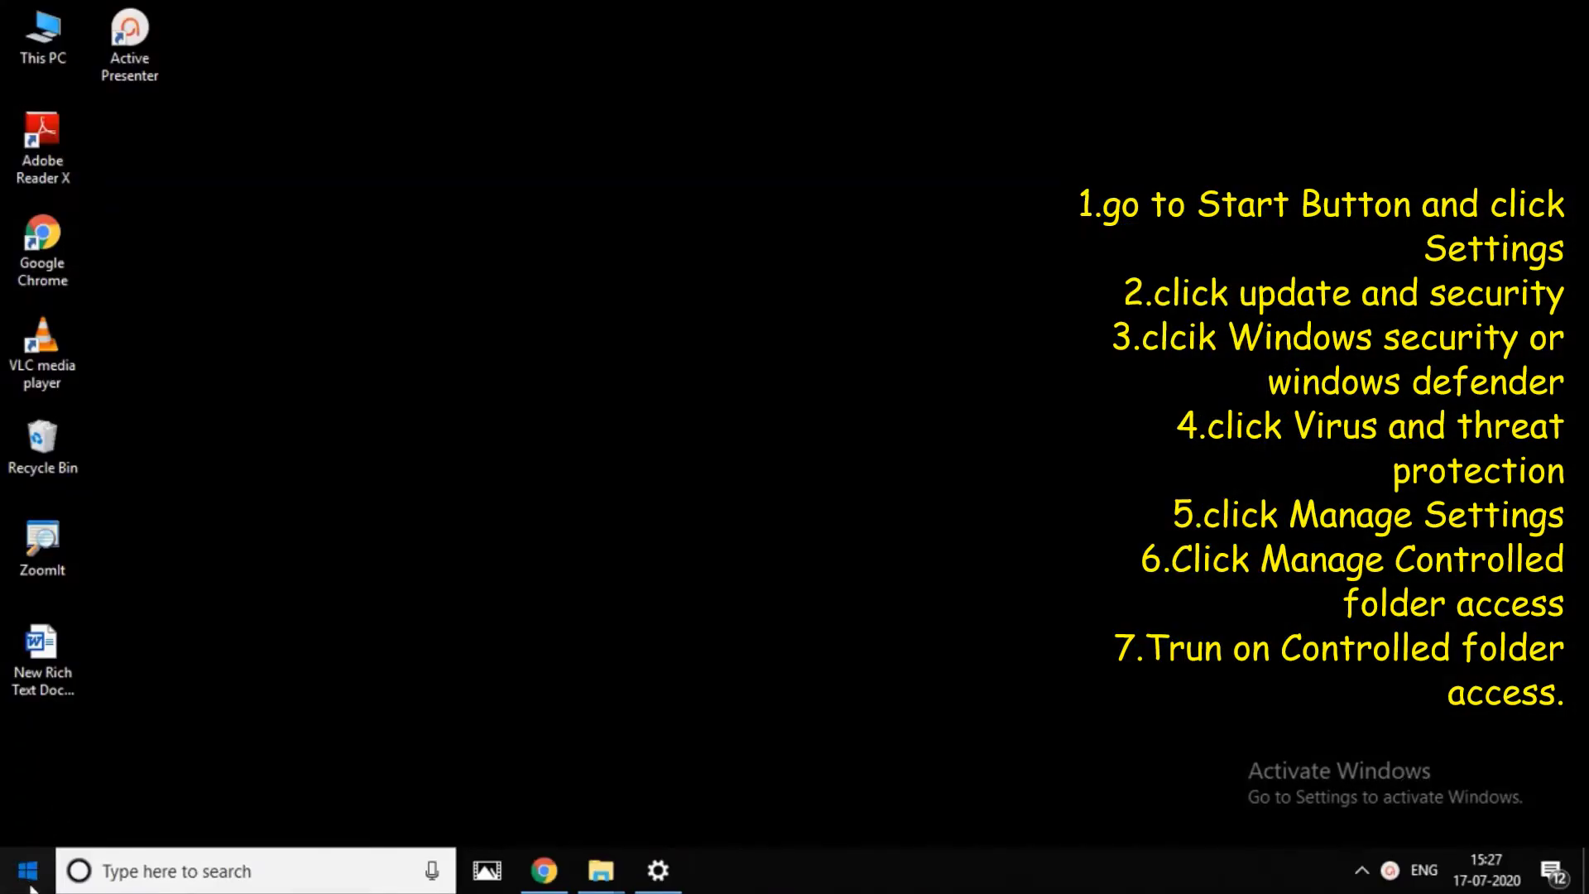
click(28, 870)
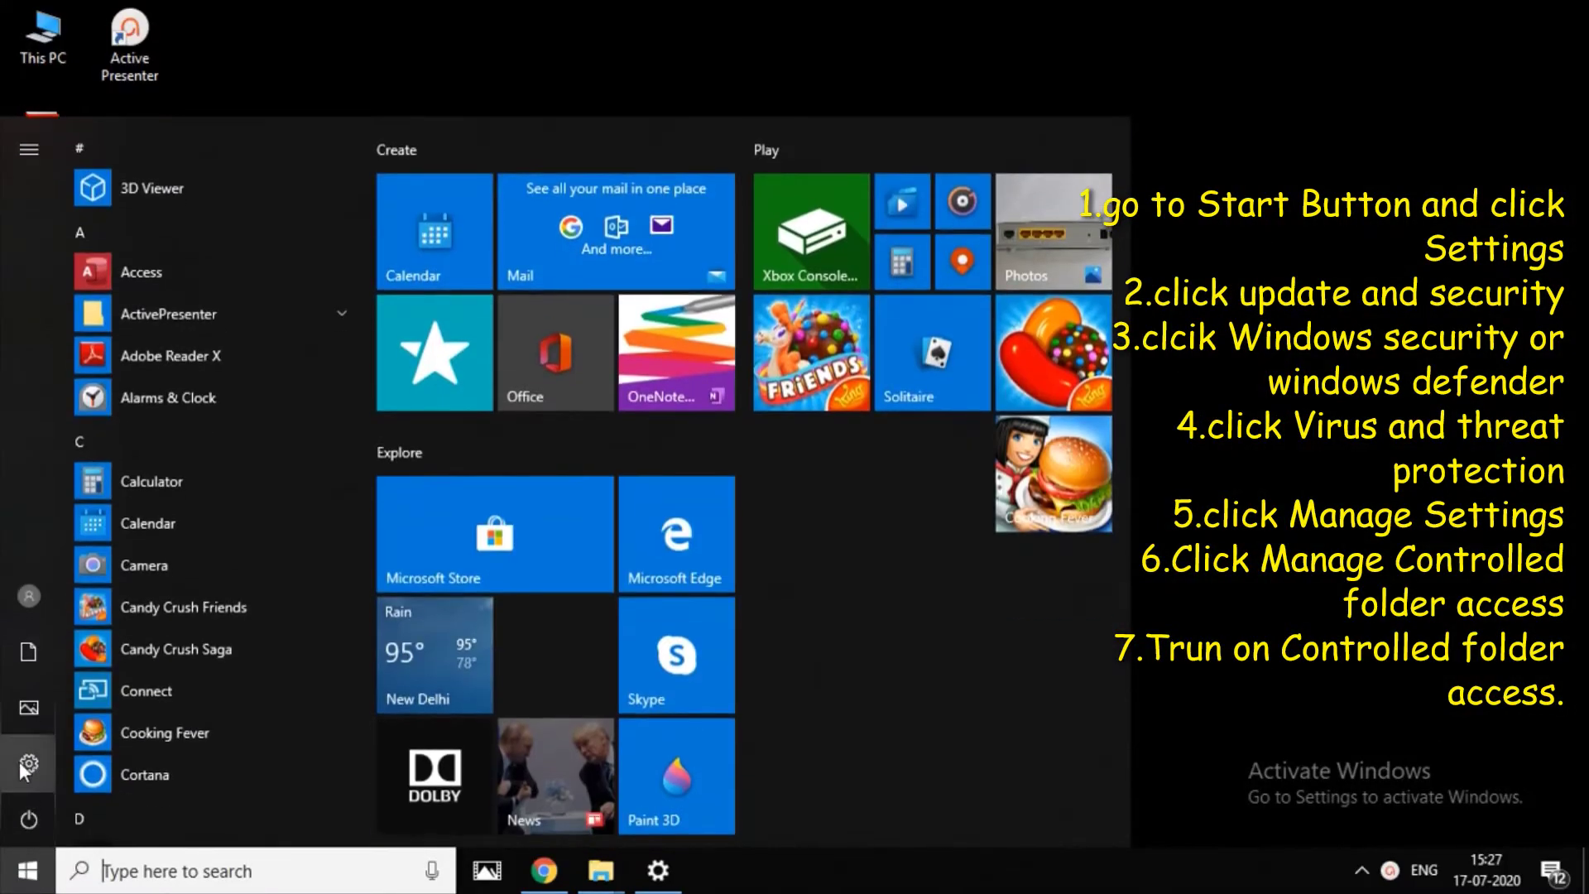
click(28, 764)
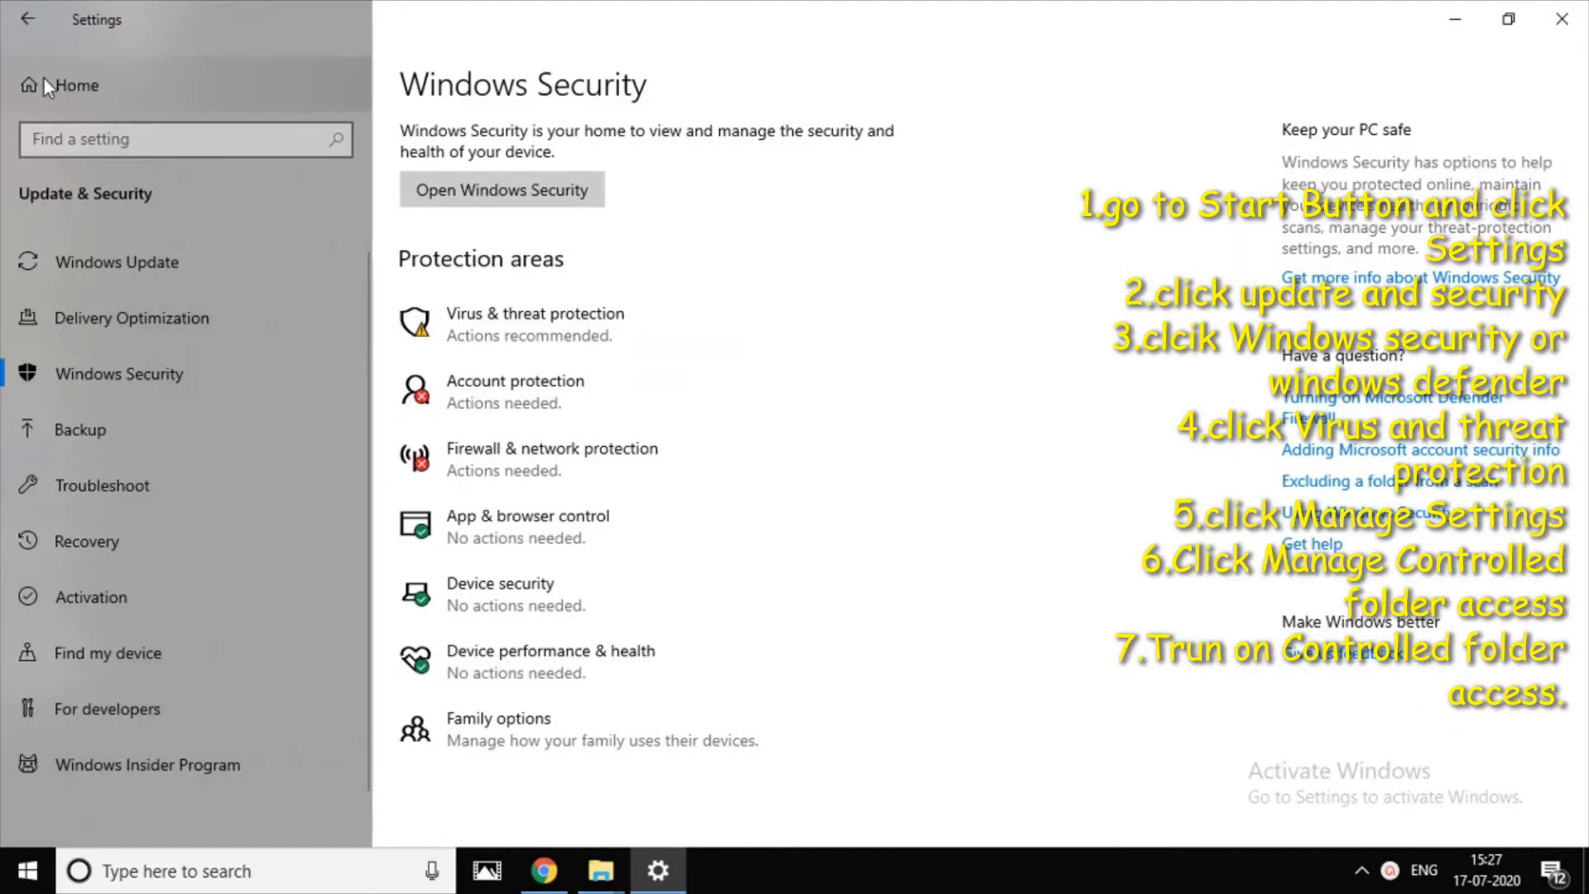
click(20, 22)
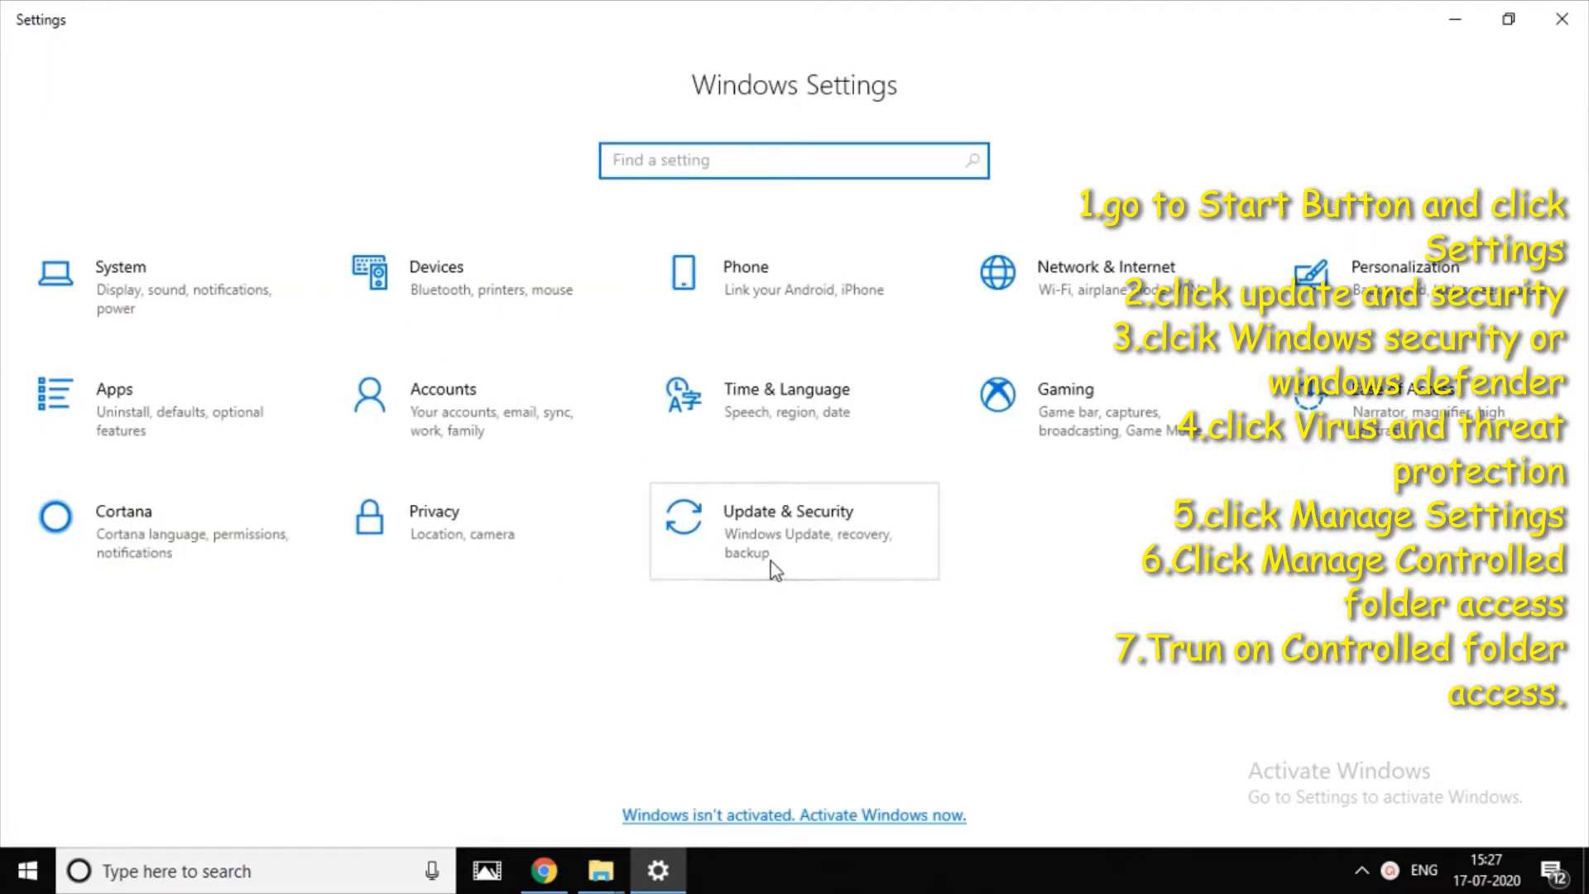
drag(648, 582, 1029, 582)
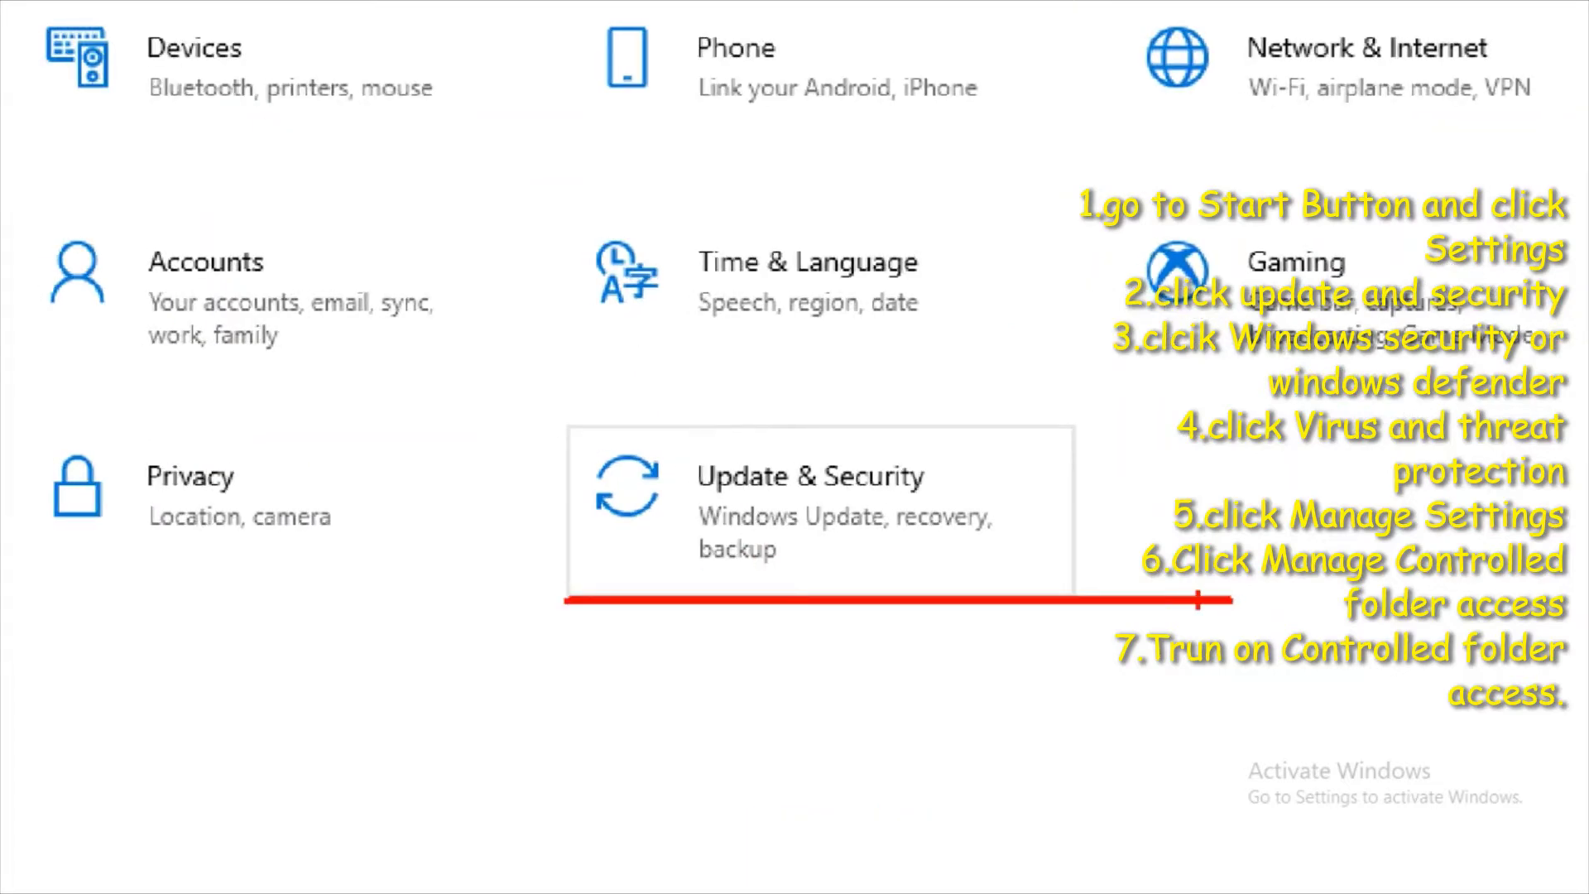
Step: Go to Update & Security > Windows Security, underlining the sidebar entry and Virus & threat protection
click(904, 529)
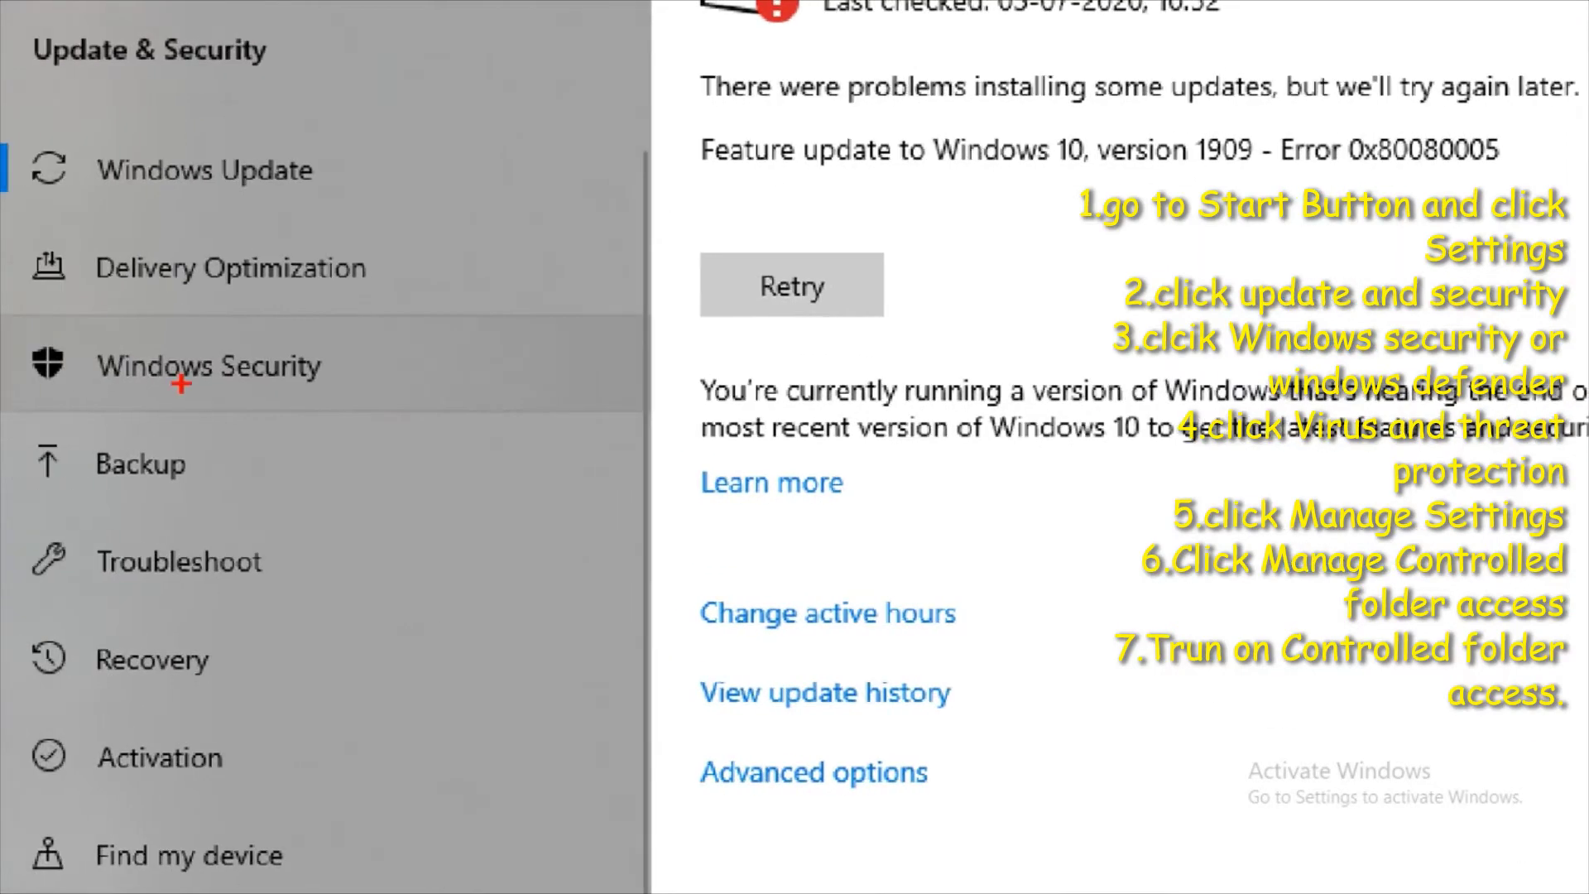
drag(42, 385, 260, 385)
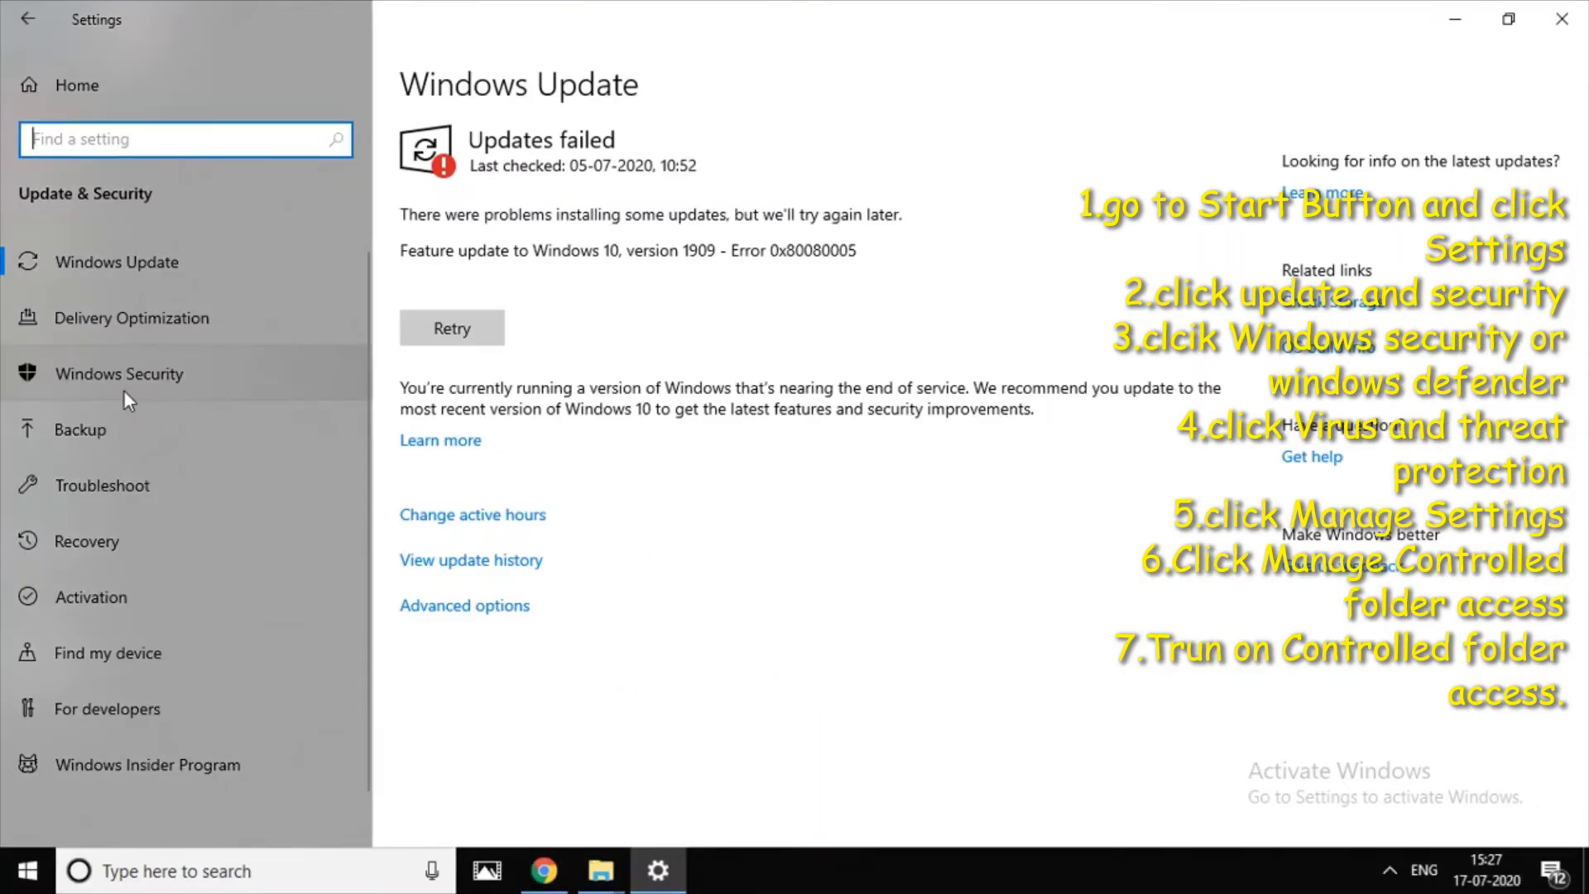
click(215, 394)
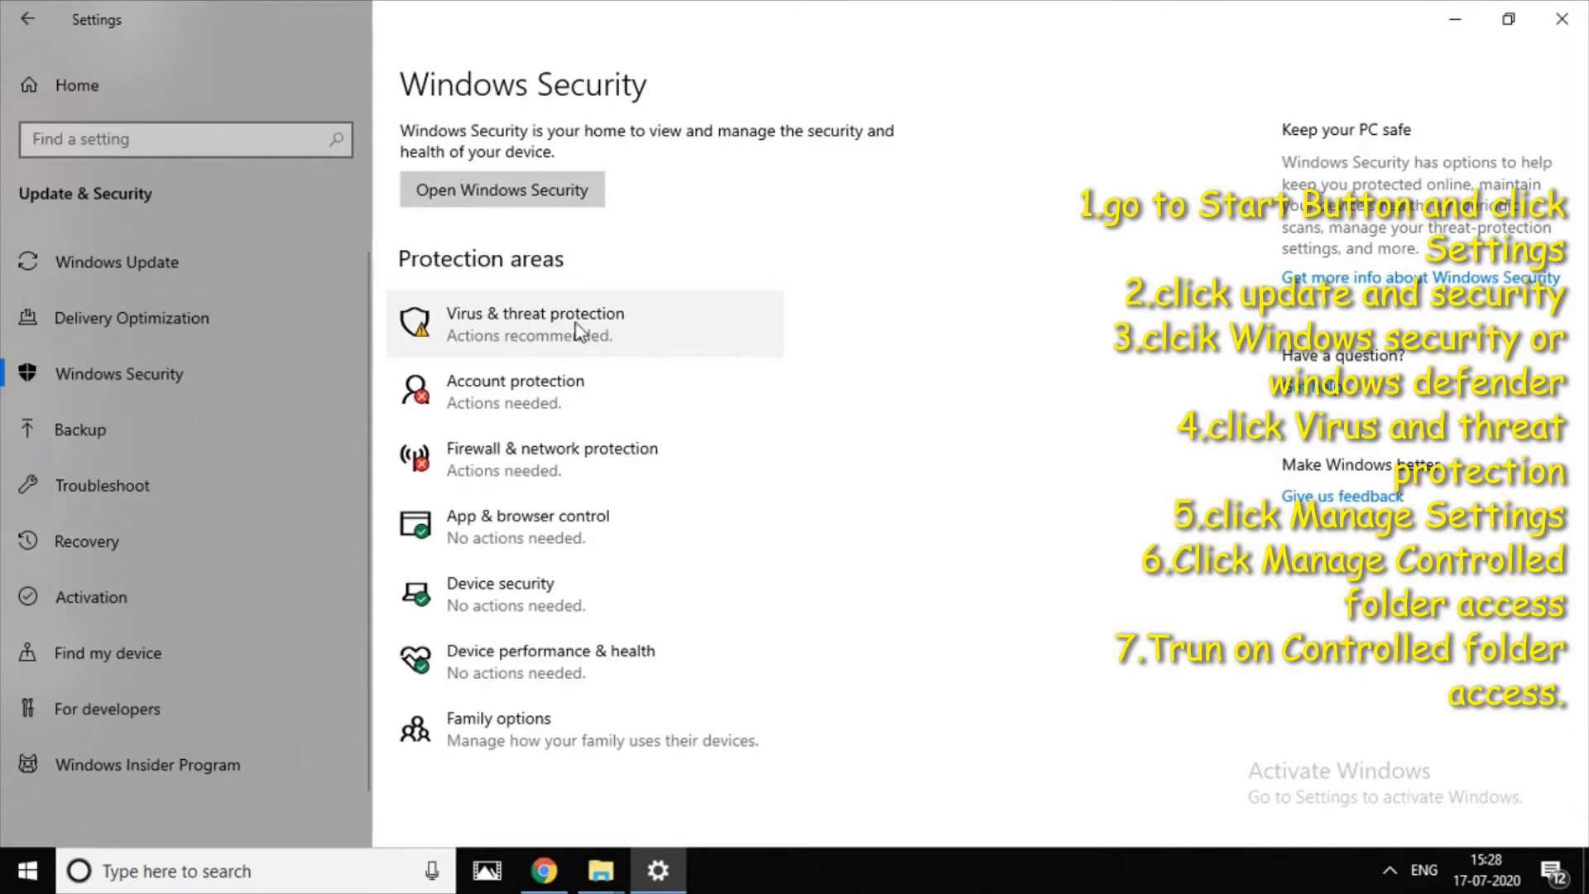
drag(430, 326, 684, 325)
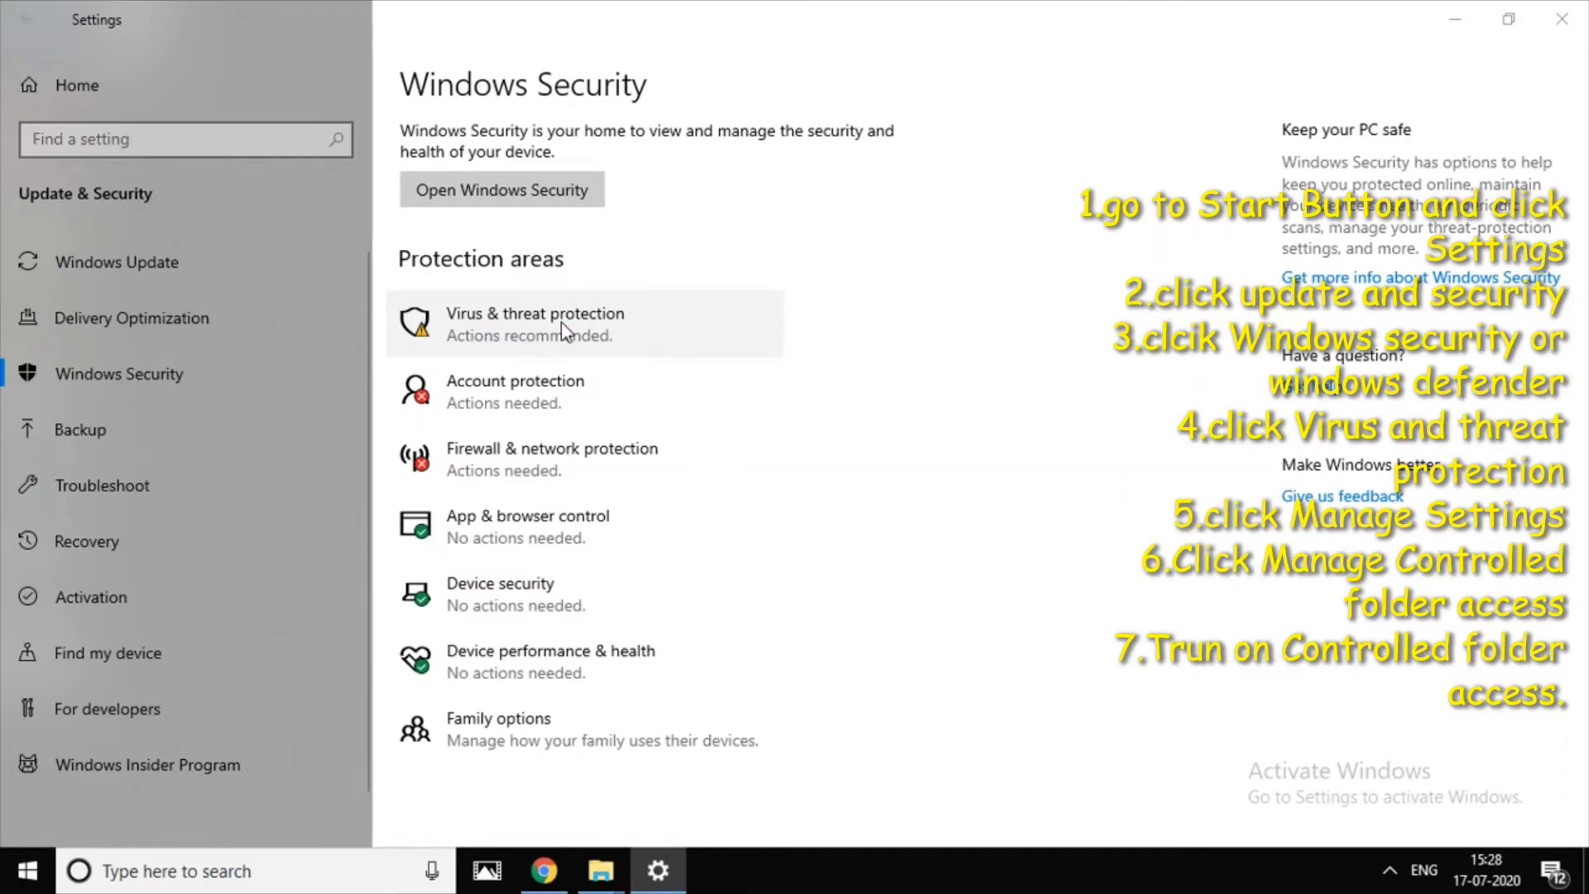
Step: Open Virus & threat protection, maximize the Windows Security window, and underline Manage settings
click(561, 322)
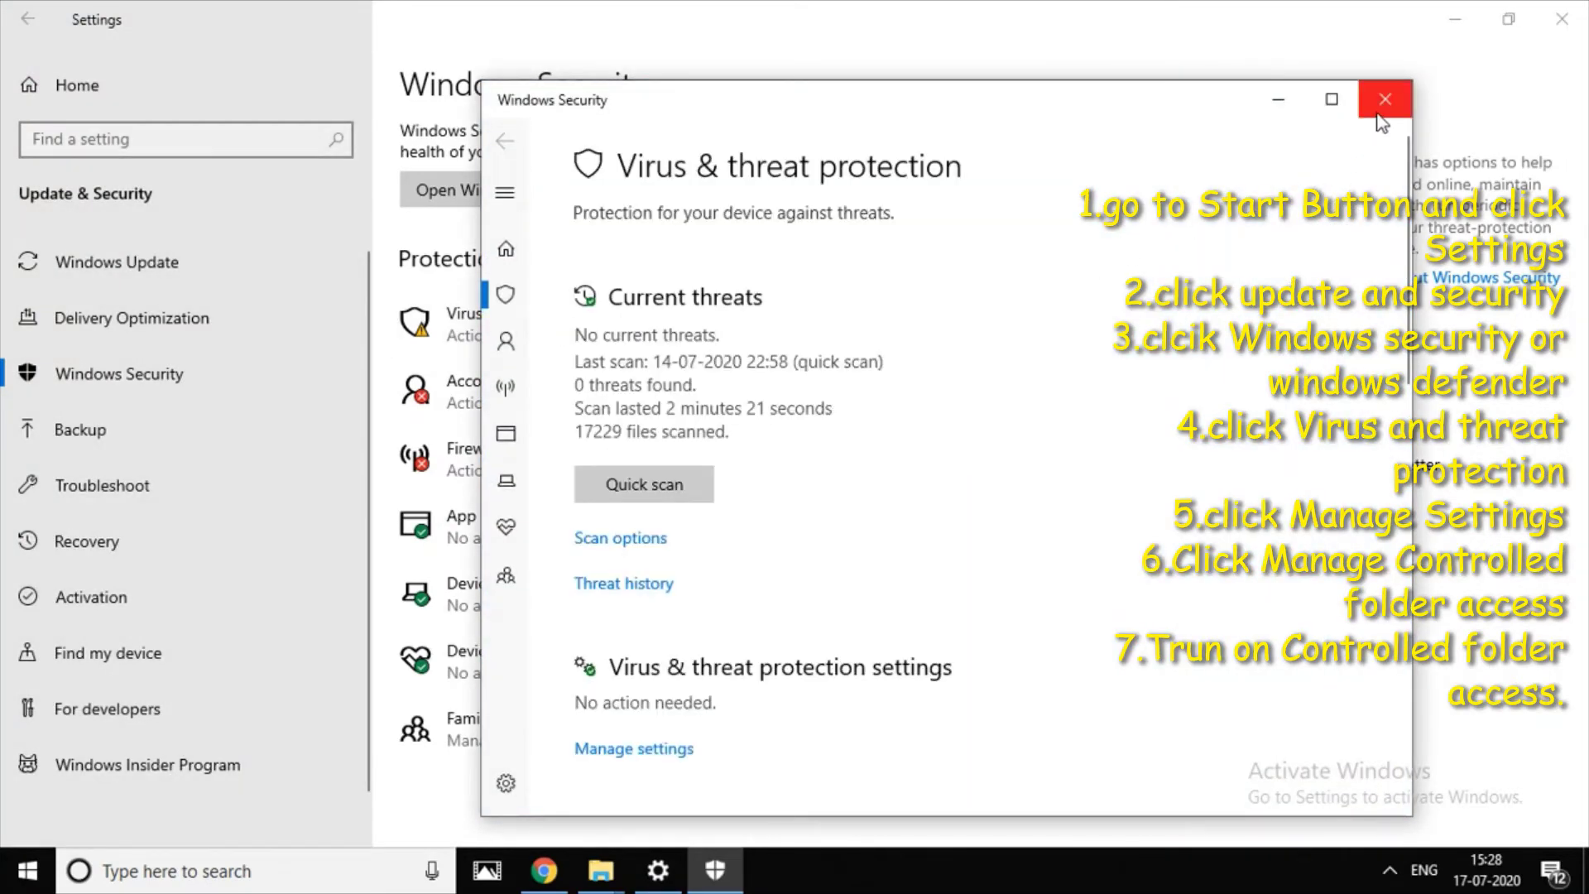
scroll(952, 426, down, 3)
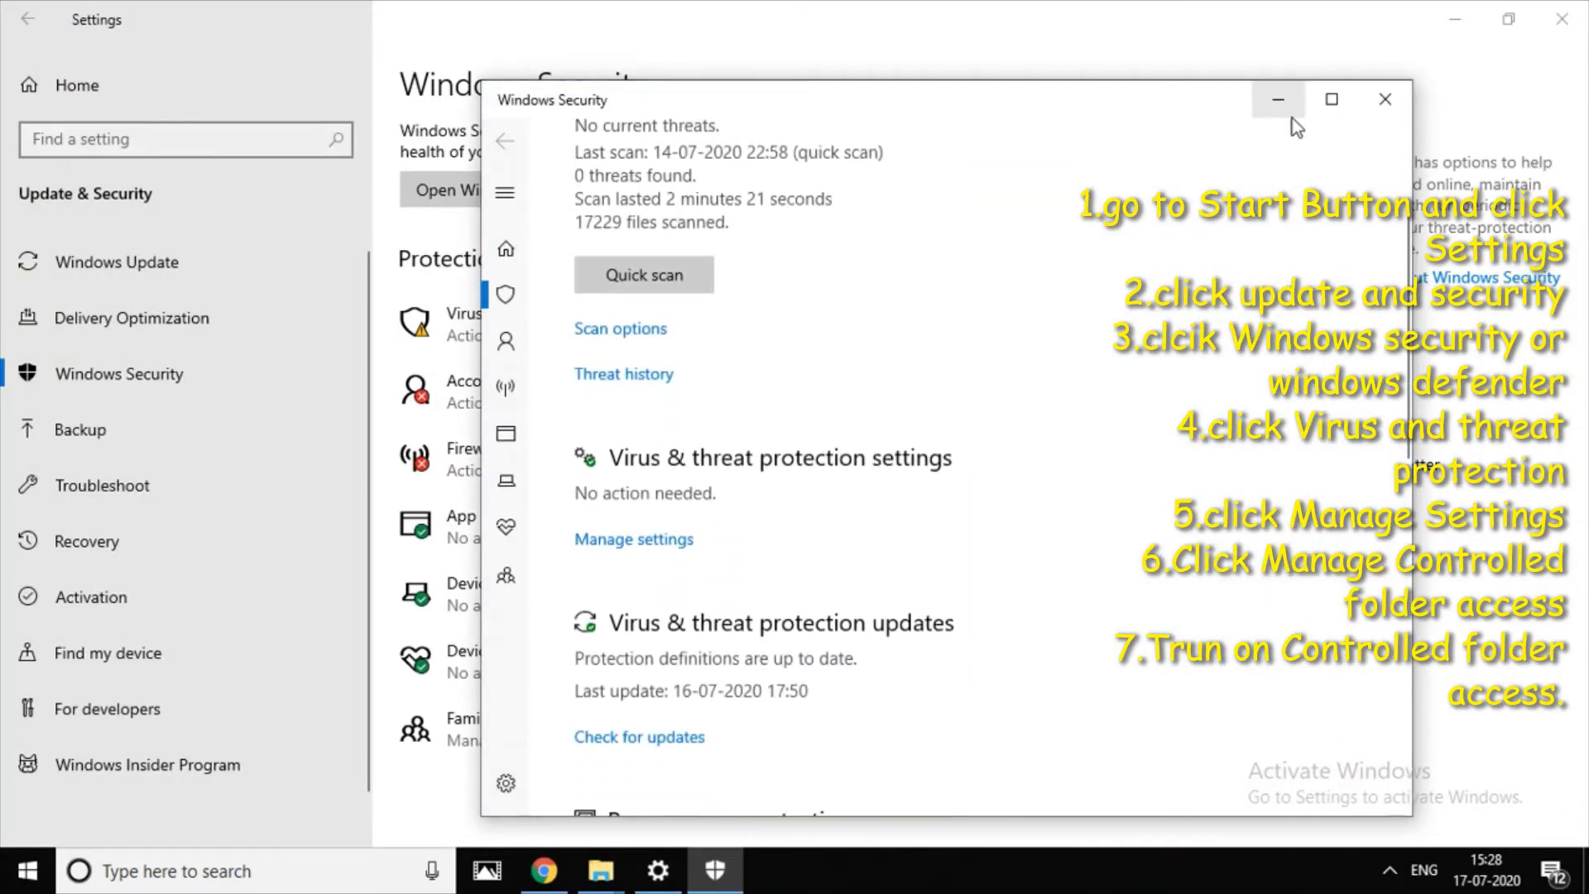
click(1332, 99)
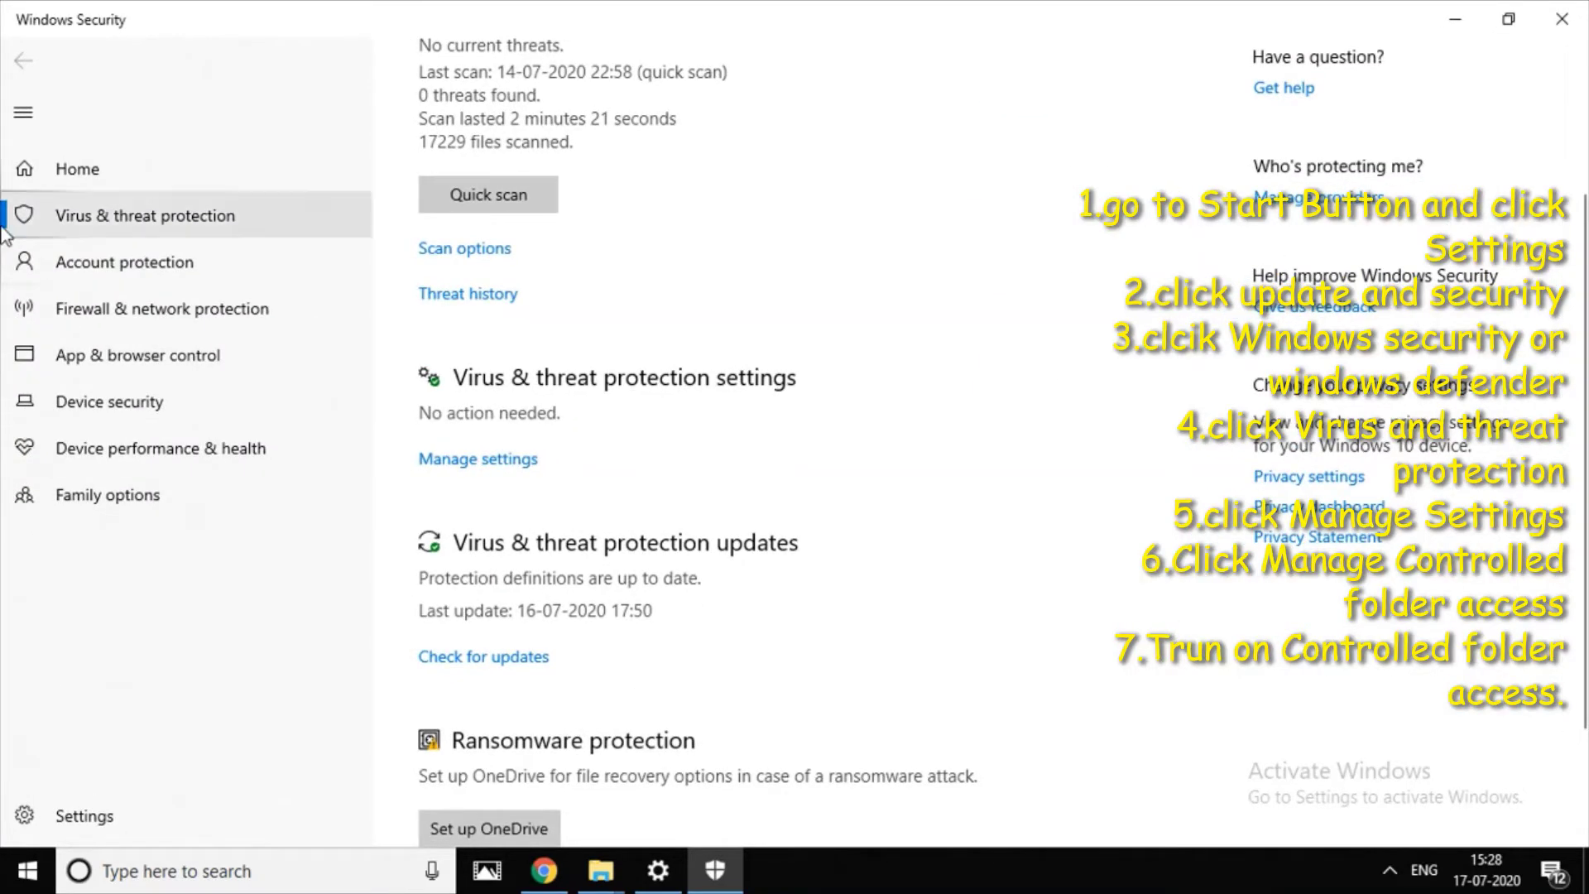
scroll(668, 418, down, 2)
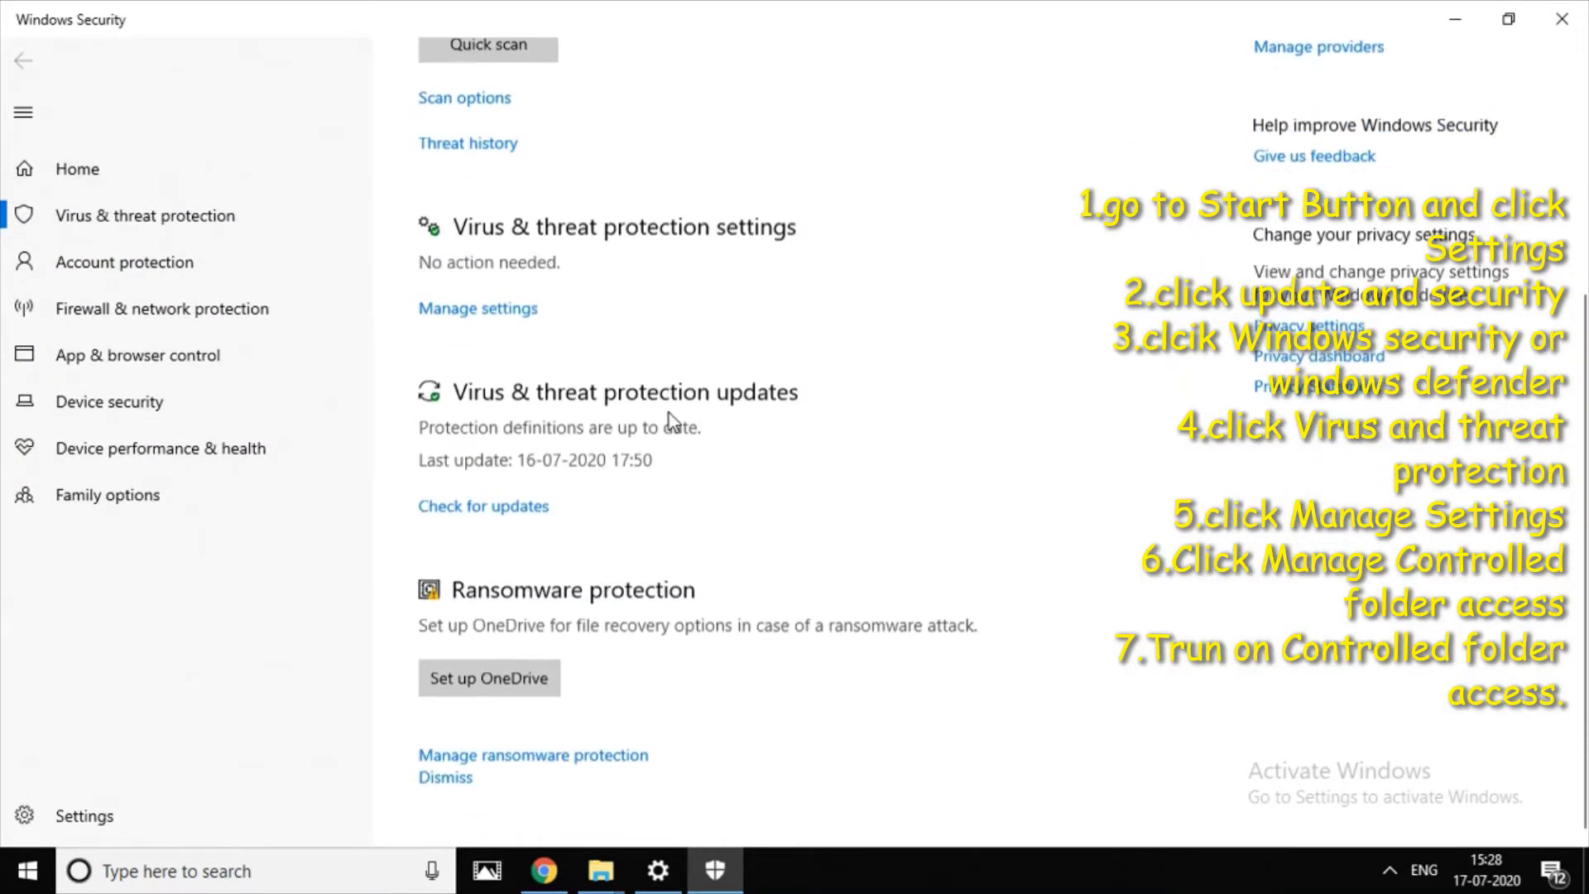
scroll(668, 414, up, 1)
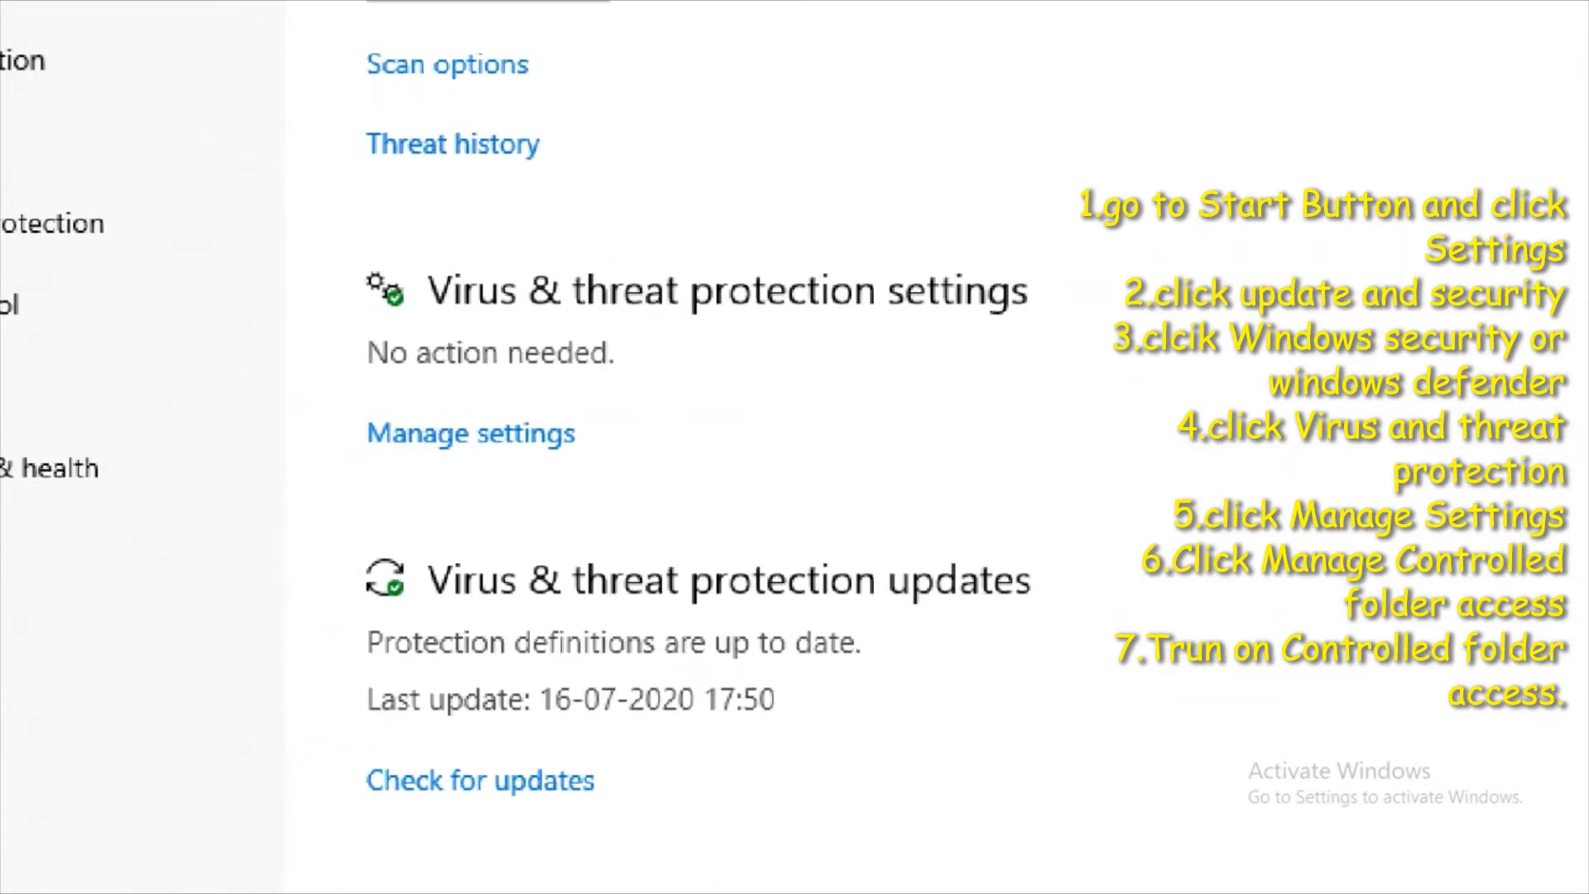
drag(356, 453, 621, 456)
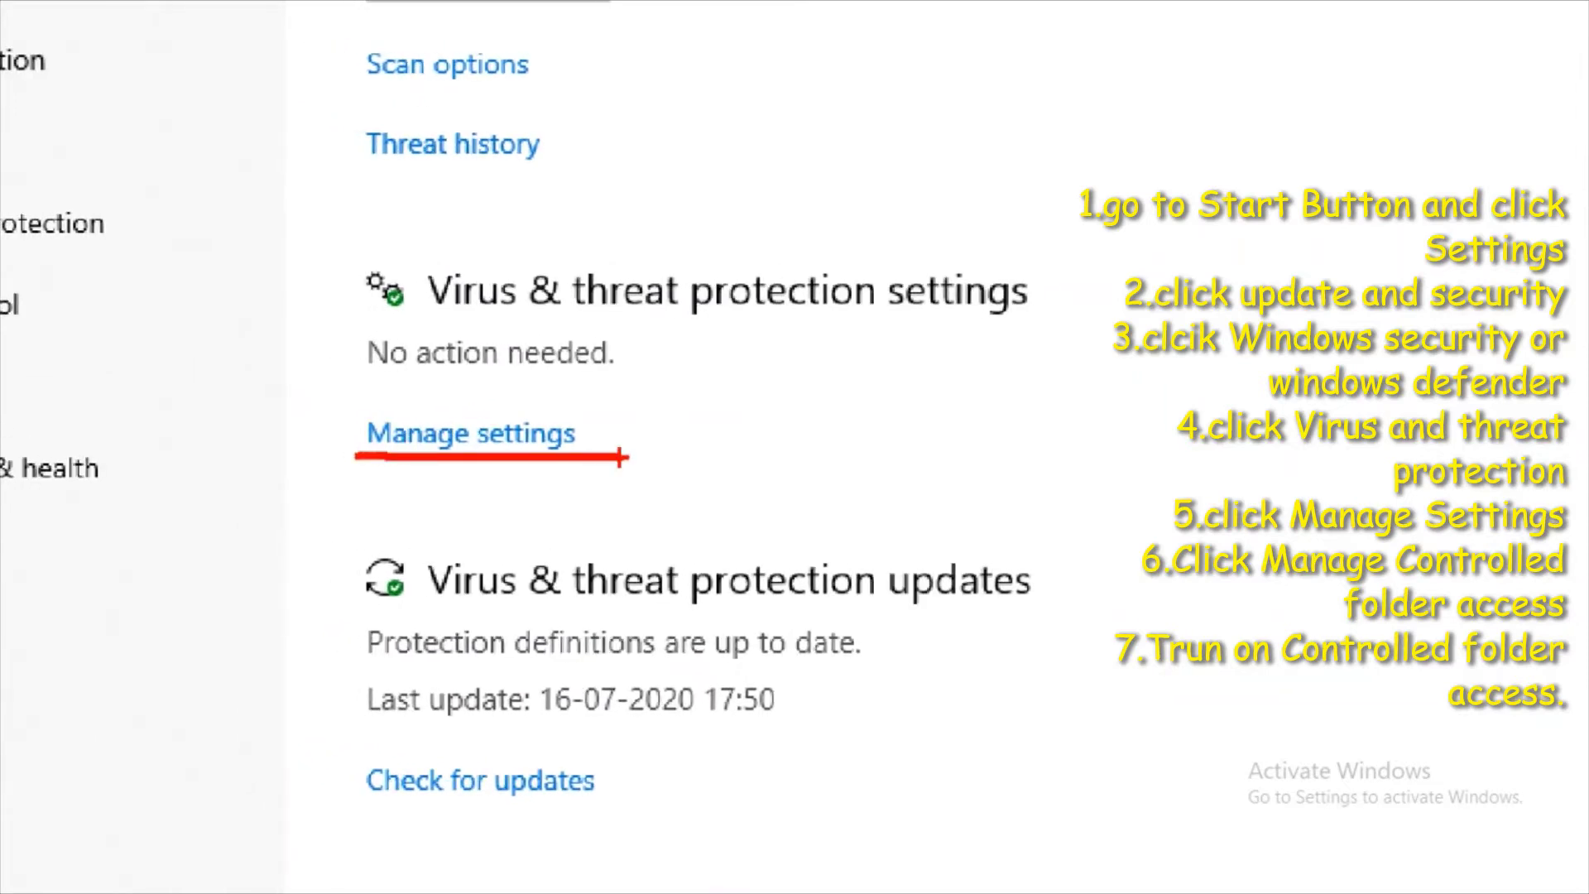
drag(373, 464, 626, 465)
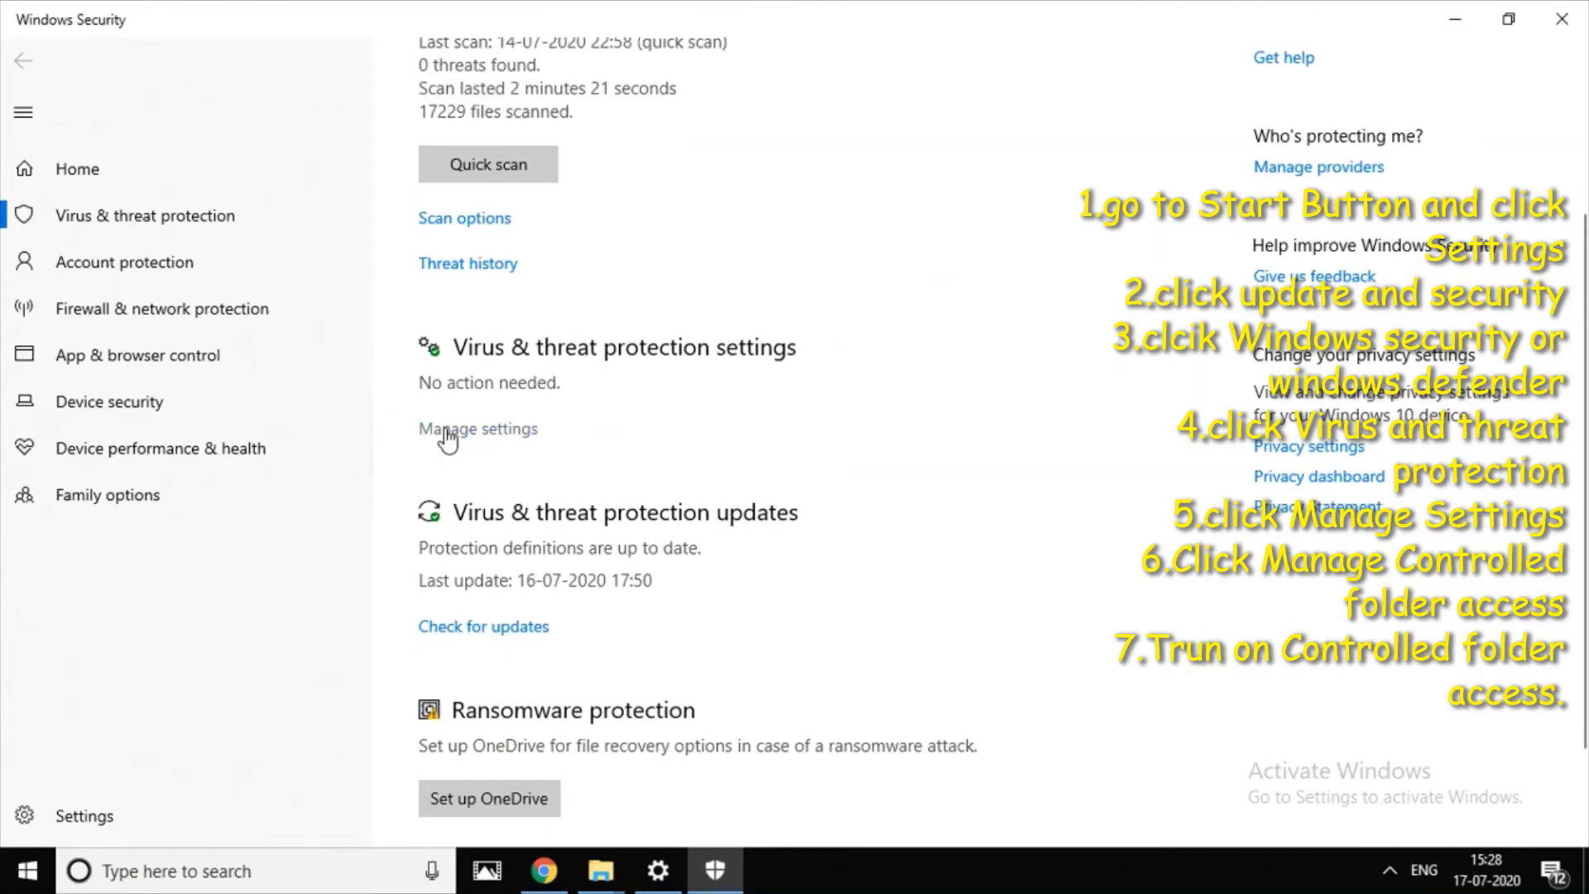
scroll(448, 438, up, 3)
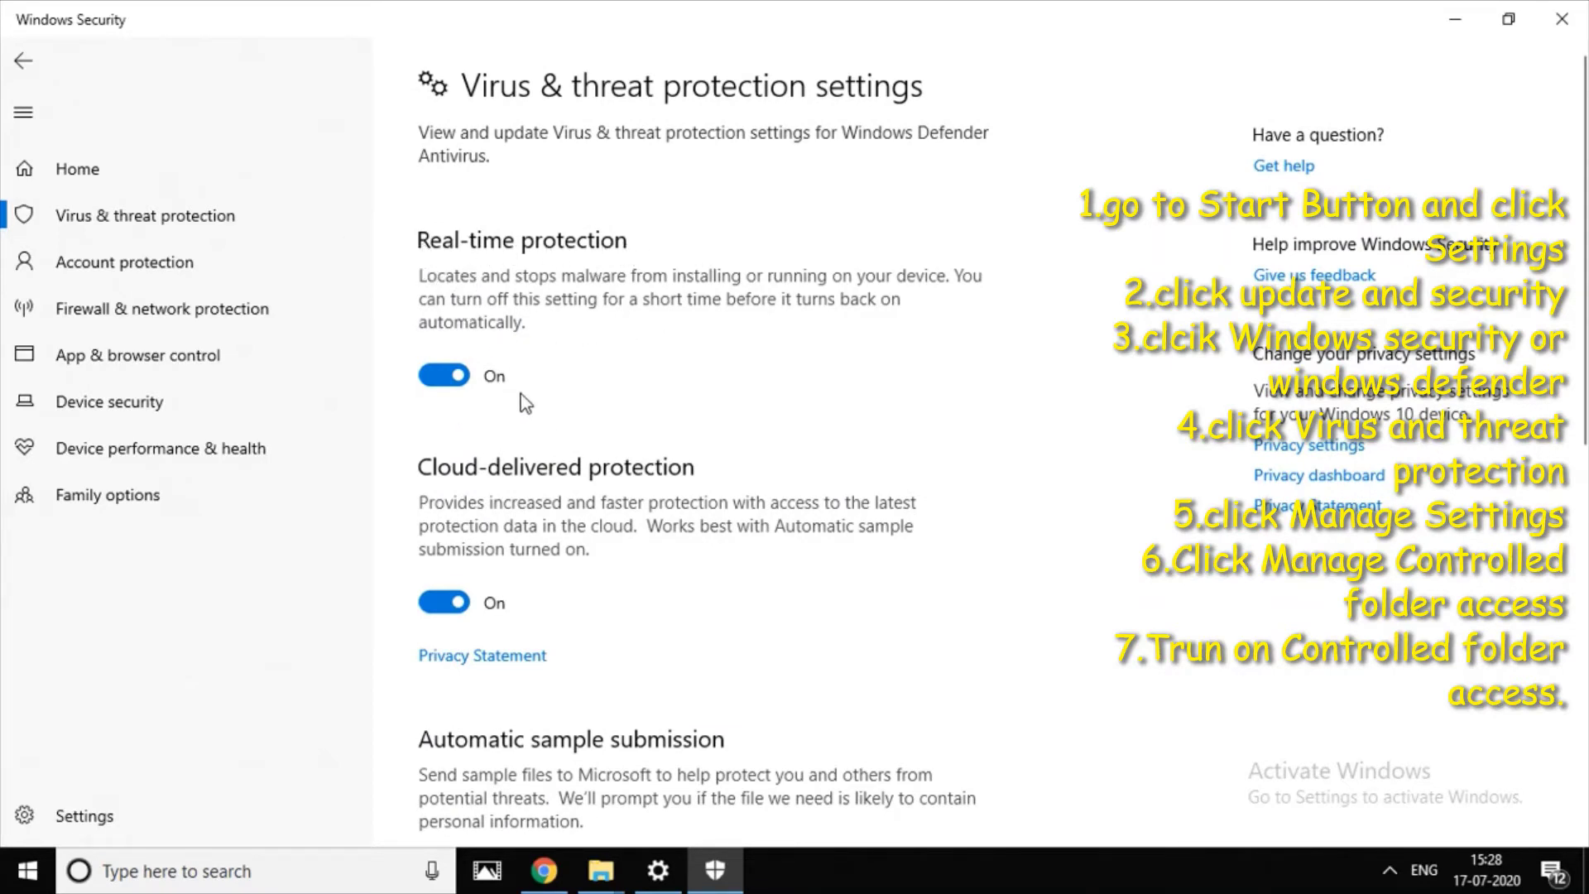
Step: Scroll down to the Controlled folder access section, underlining the settings text on the way
scroll(513, 557, down, 4)
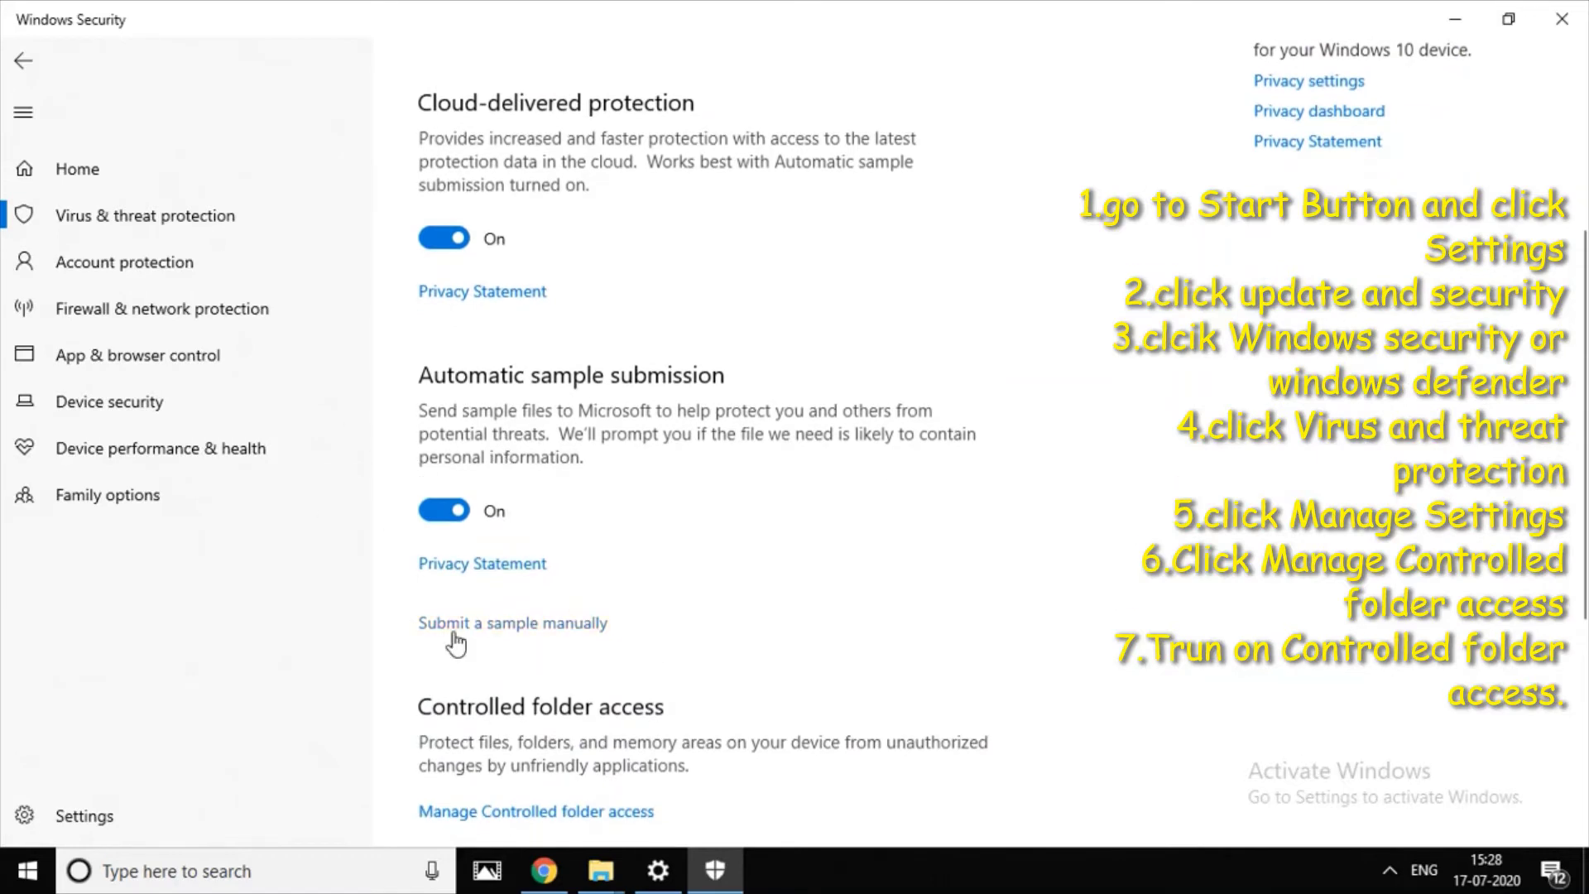
scroll(507, 538, down, 4)
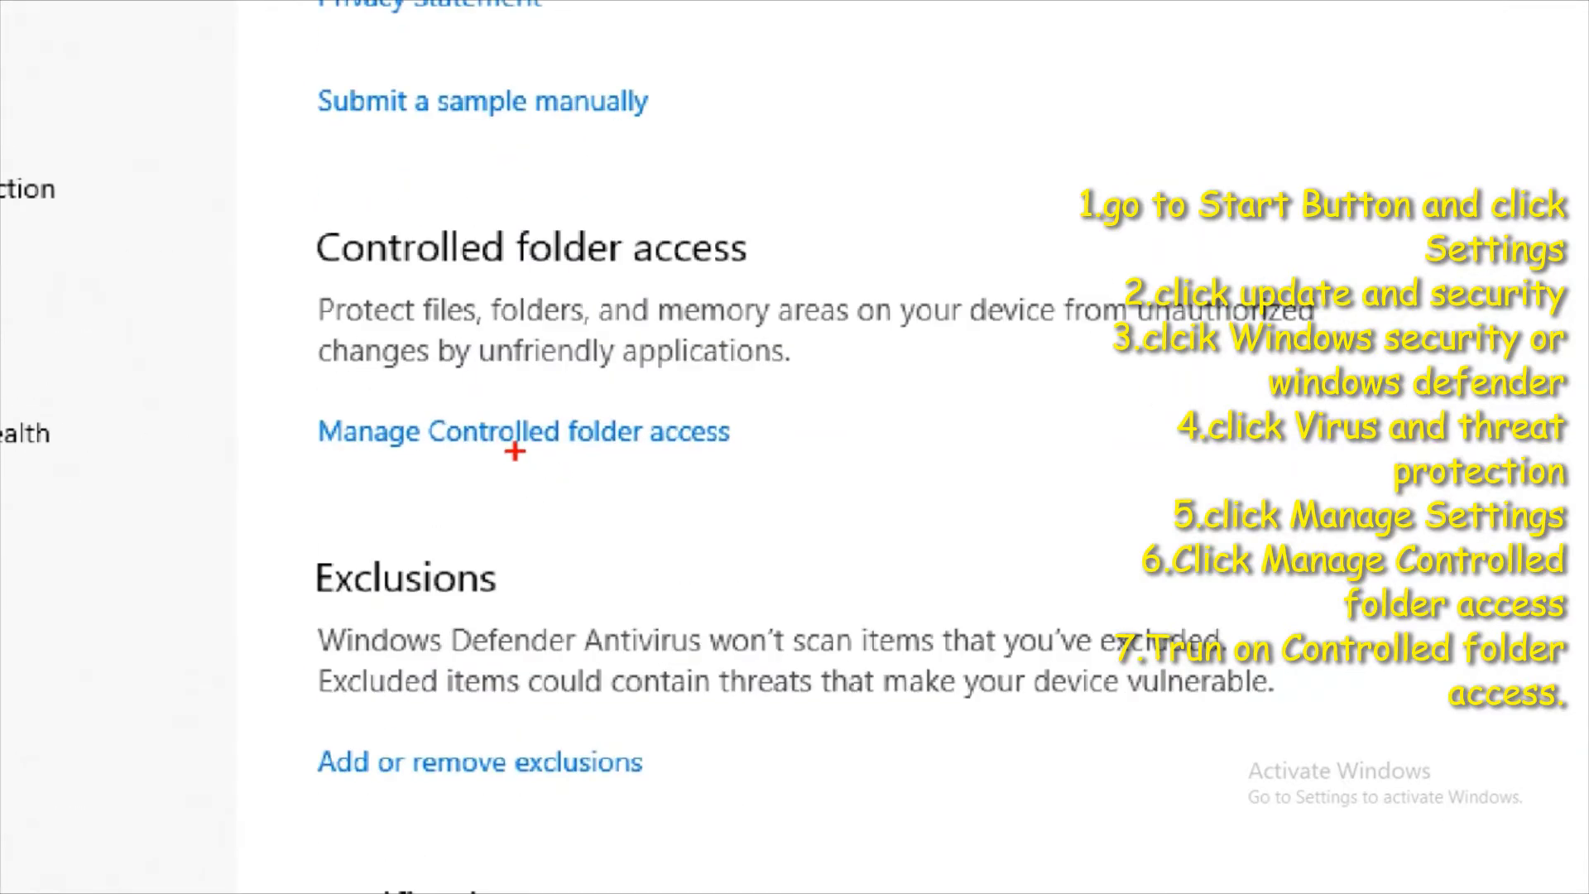
drag(315, 280, 867, 282)
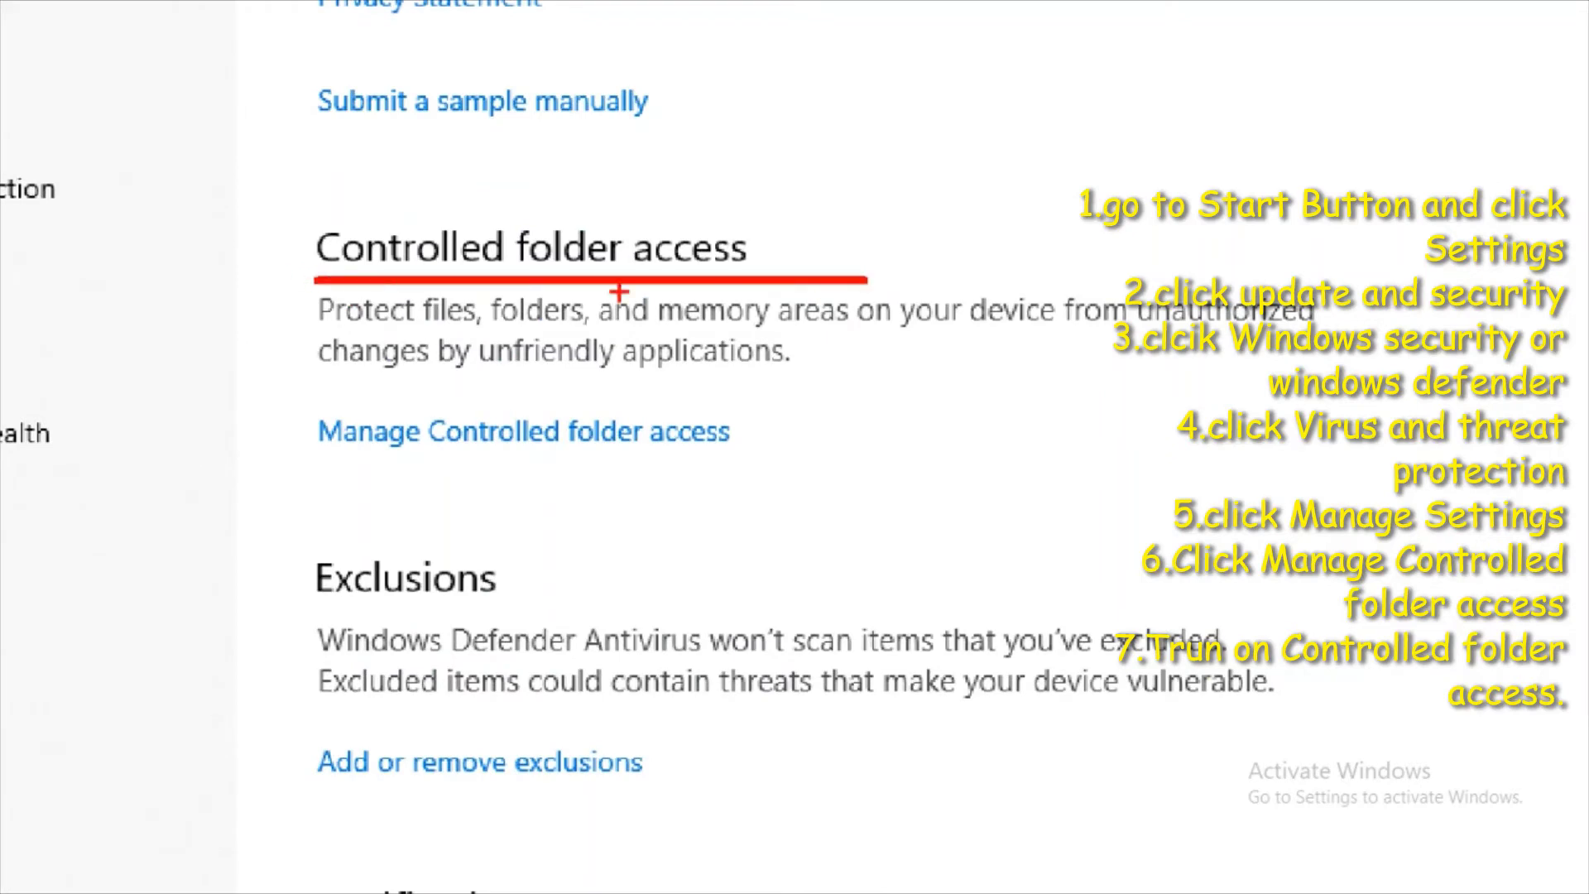
drag(327, 331, 1320, 330)
drag(332, 381, 805, 382)
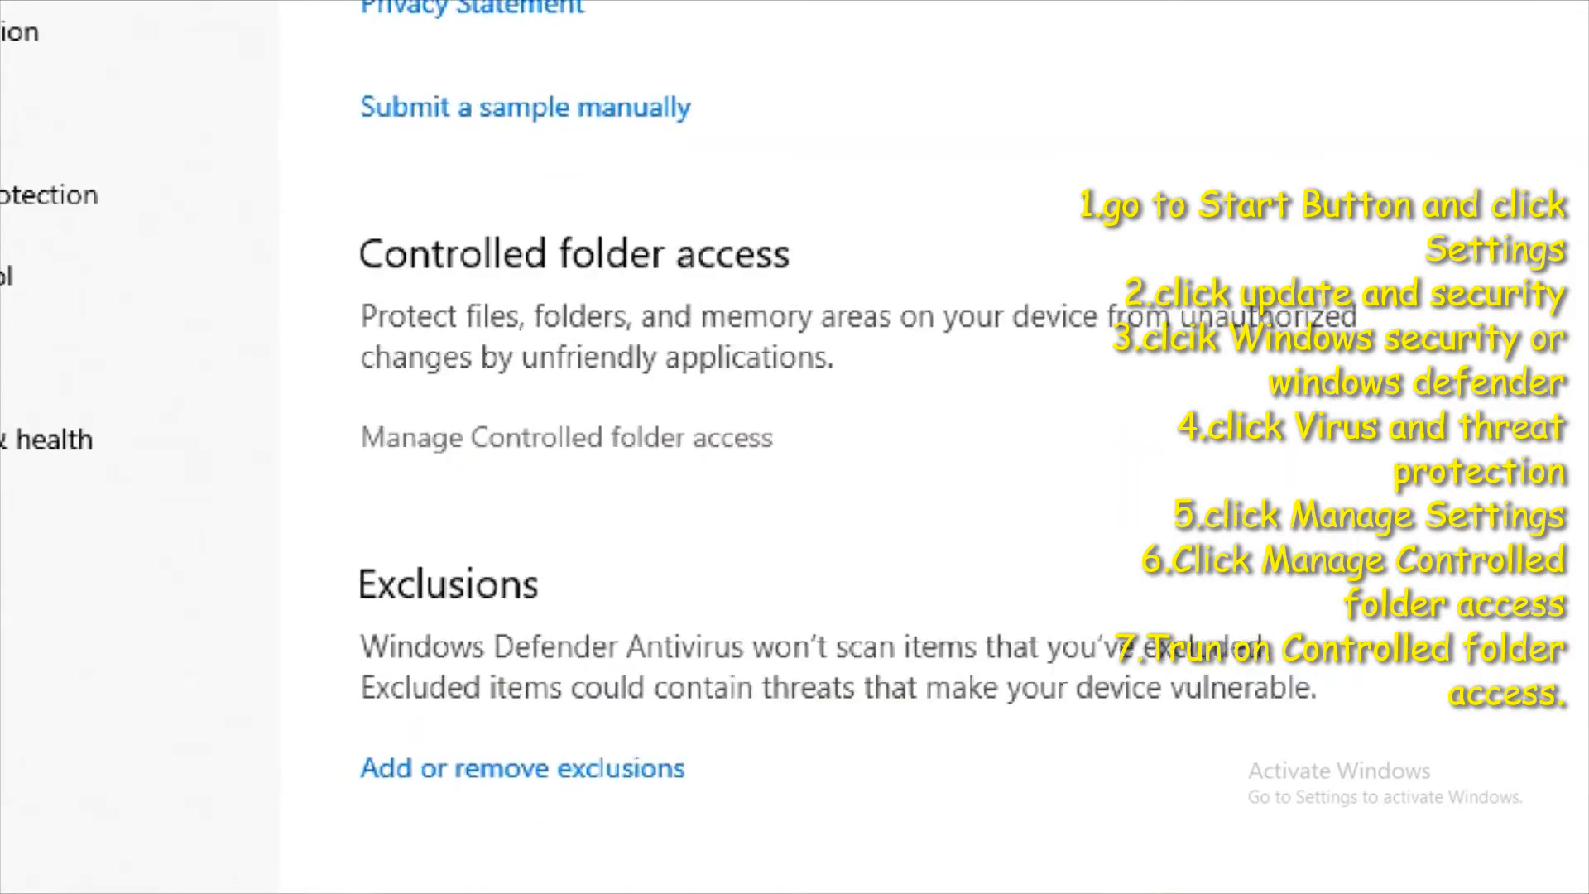
drag(372, 474, 886, 474)
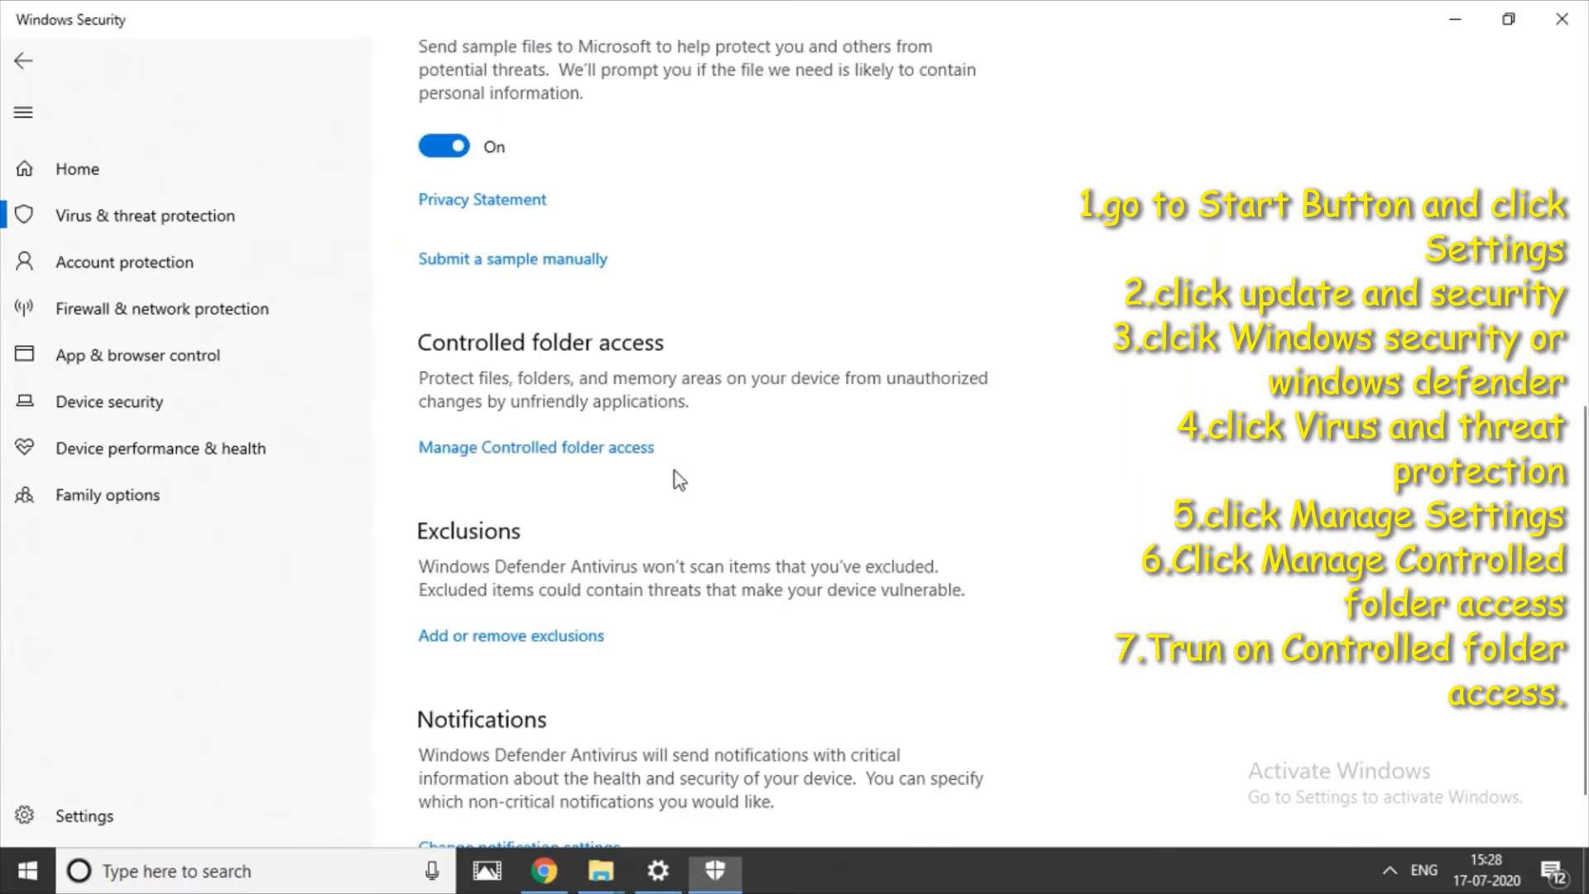
Step: Open Manage Controlled folder access and flip its toggle from Off to On, annotating the page
click(571, 448)
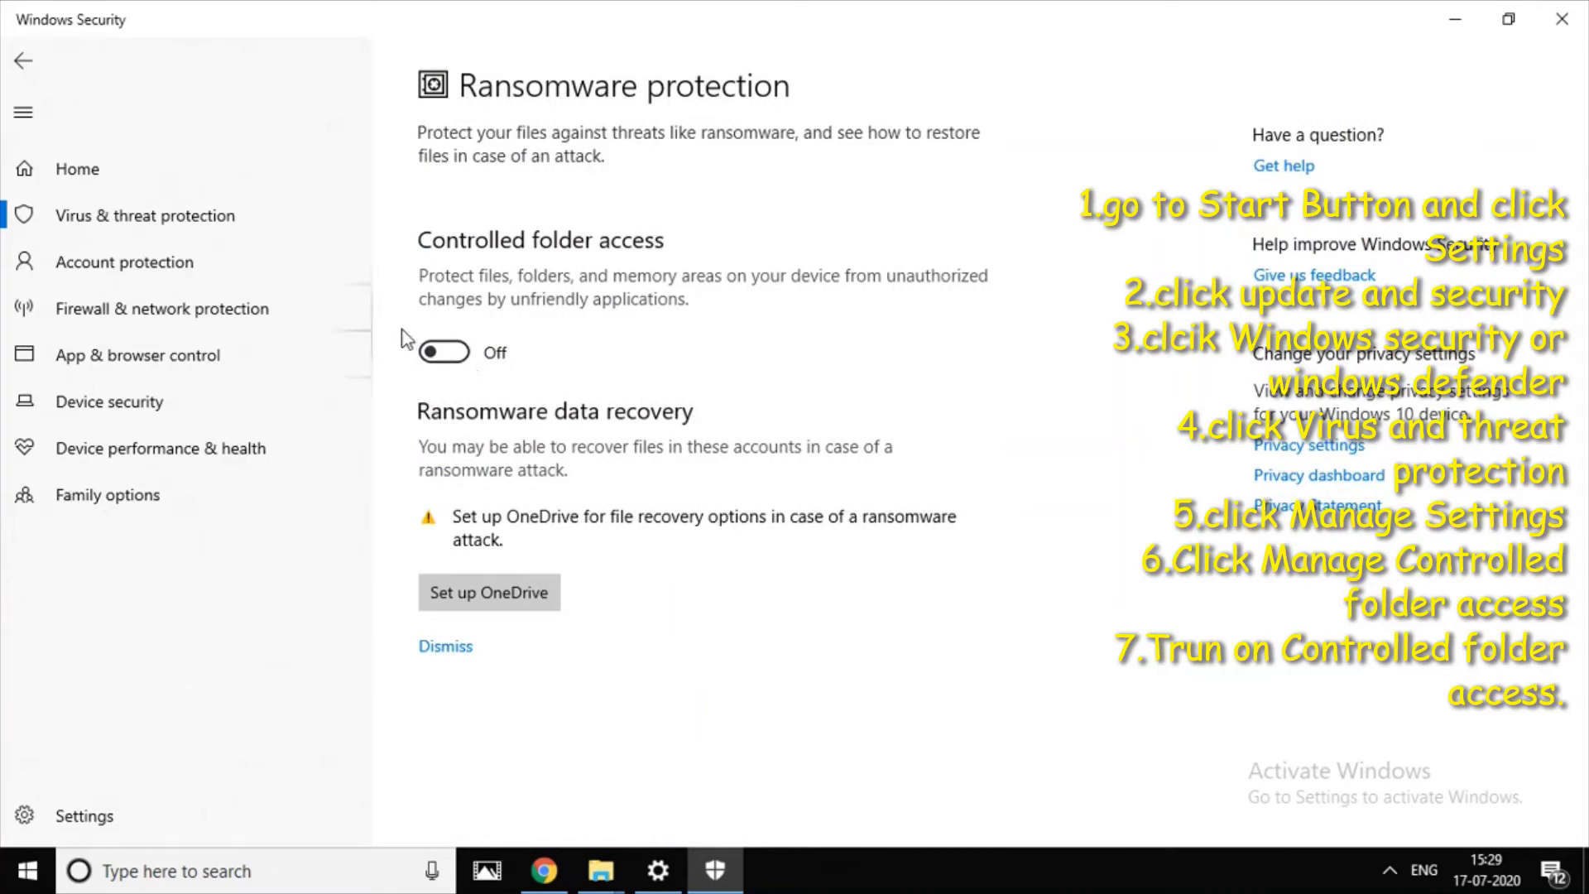
drag(418, 252, 771, 252)
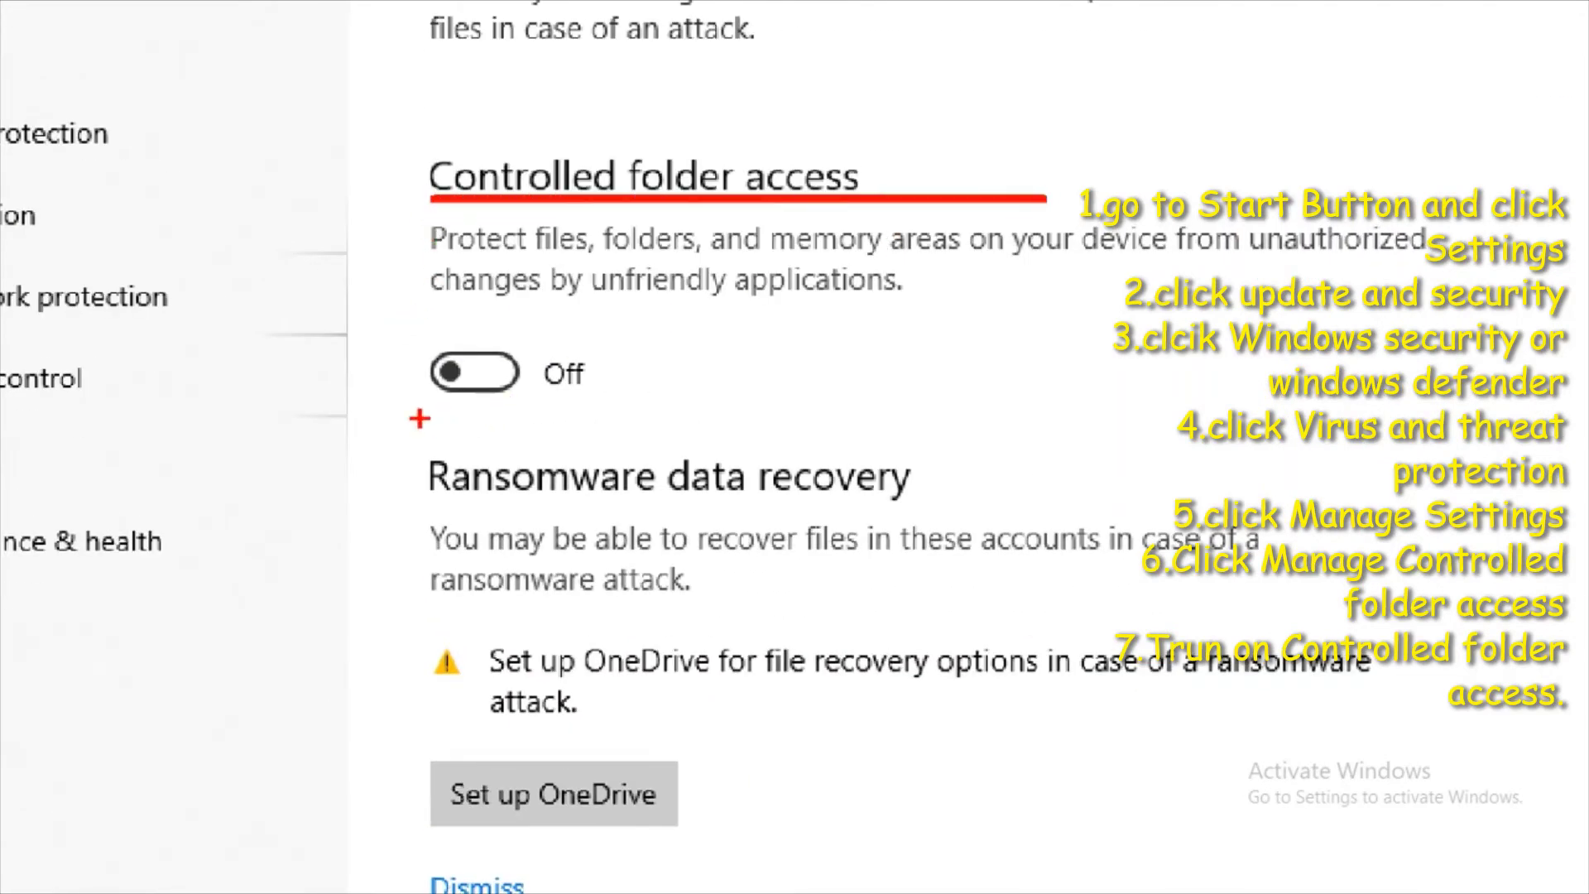
drag(419, 418, 717, 416)
click(474, 372)
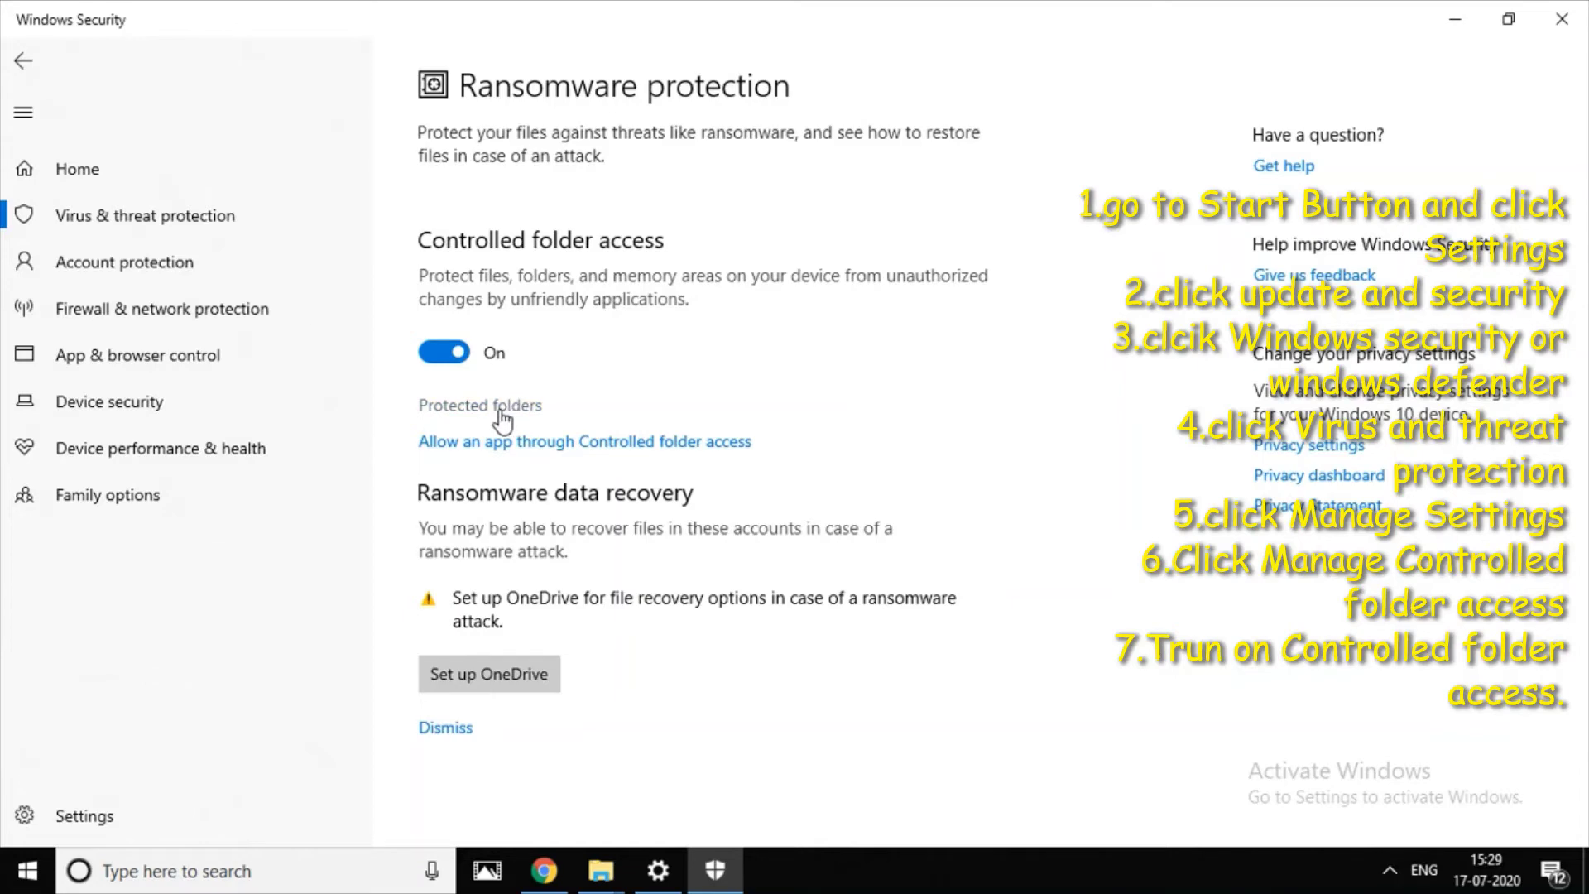
drag(408, 417, 570, 420)
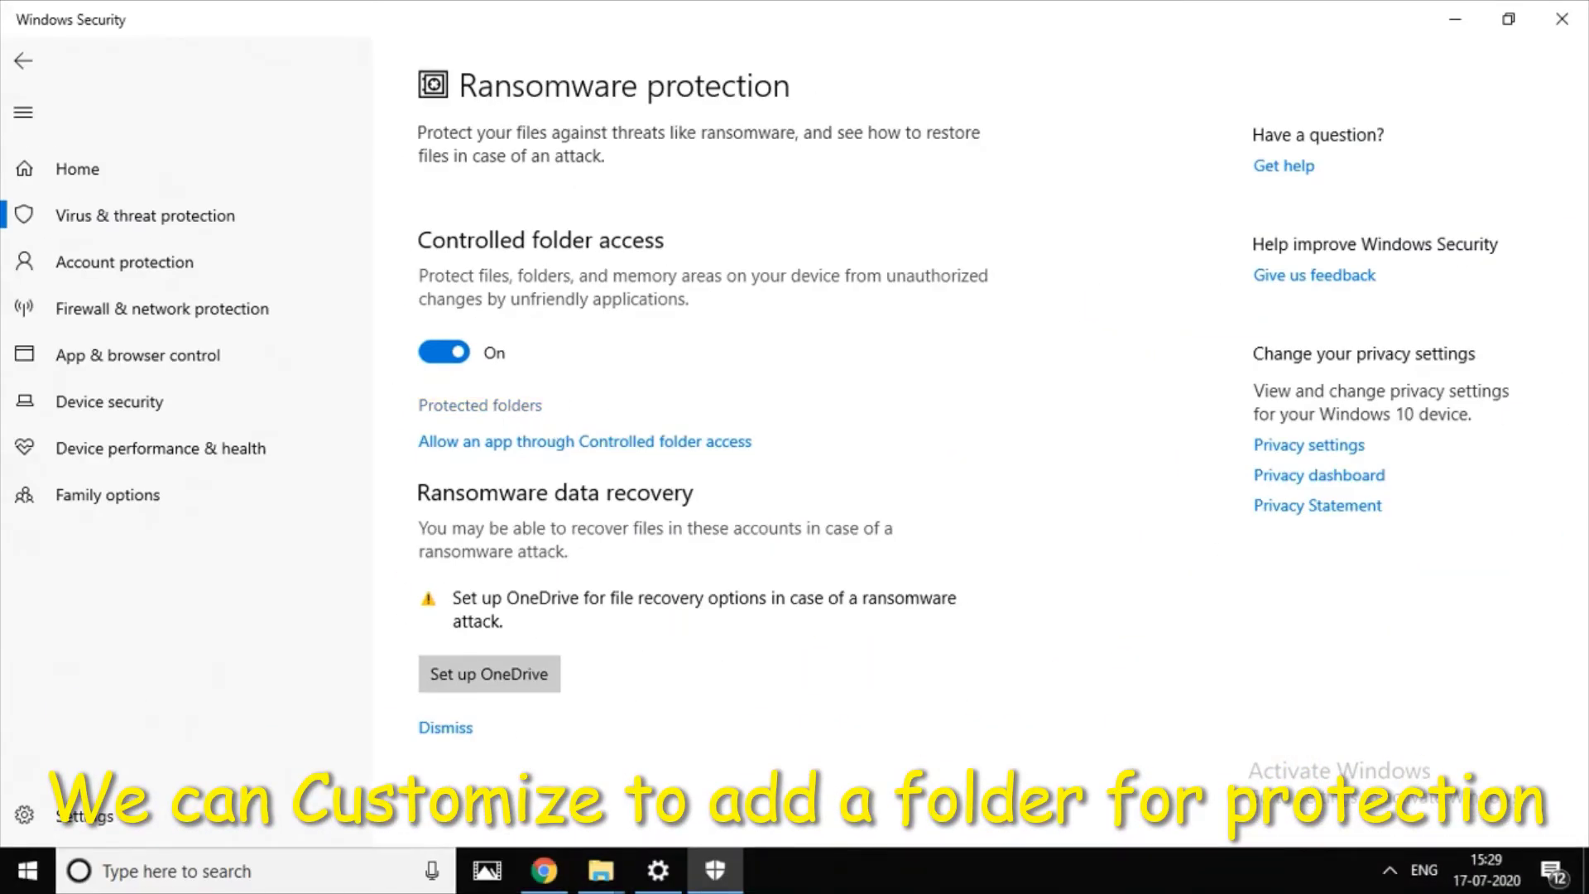
click(429, 406)
scroll(427, 414, down, 2)
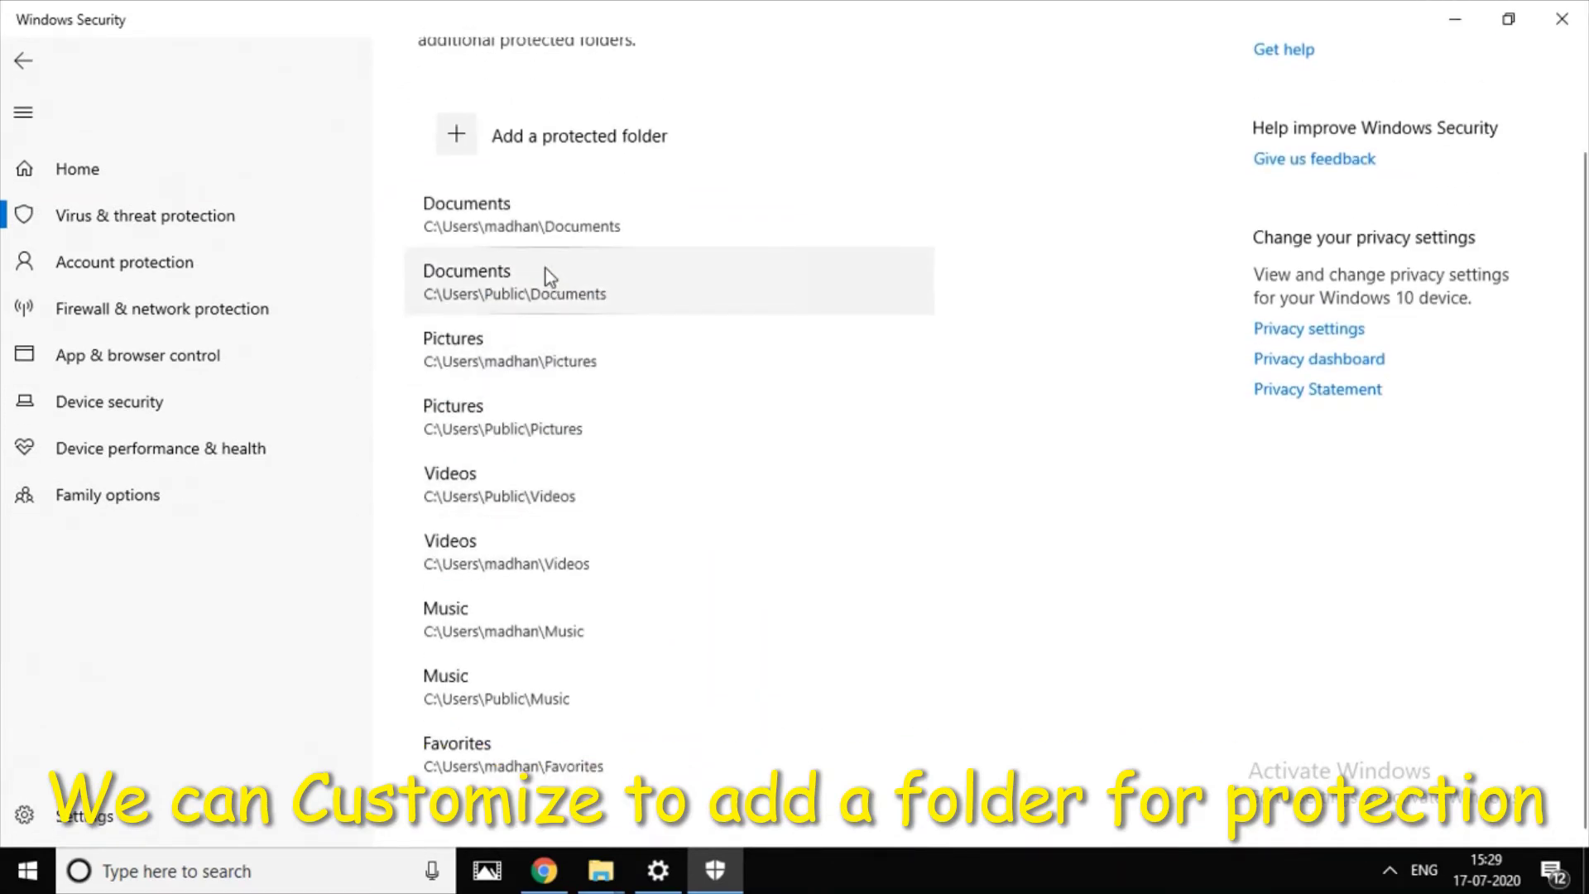
scroll(538, 331, up, 2)
scroll(534, 389, down, 2)
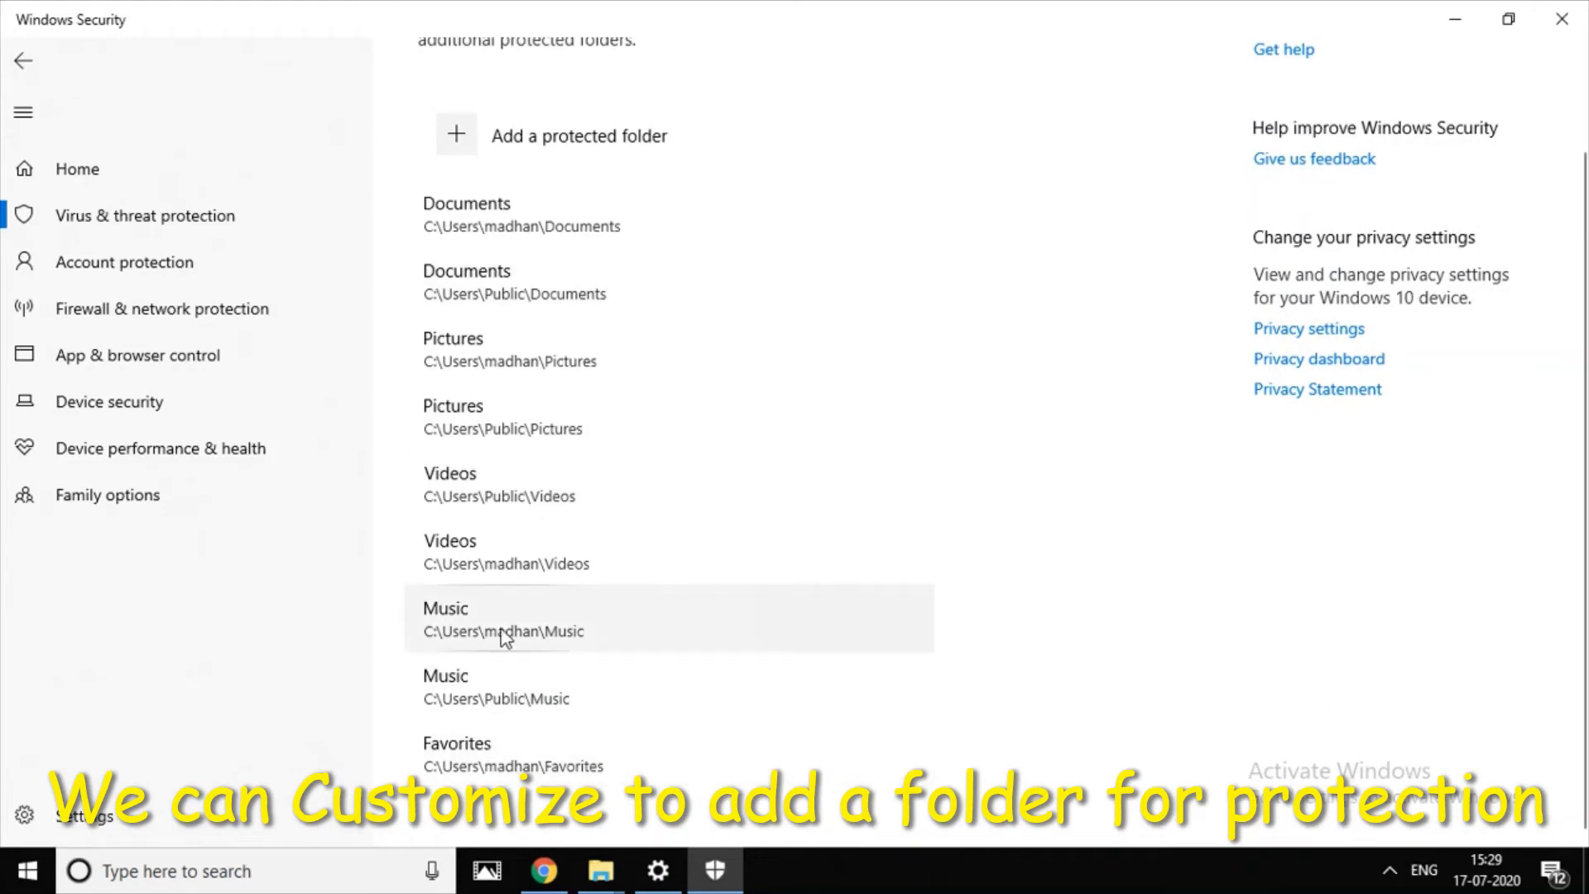
click(23, 60)
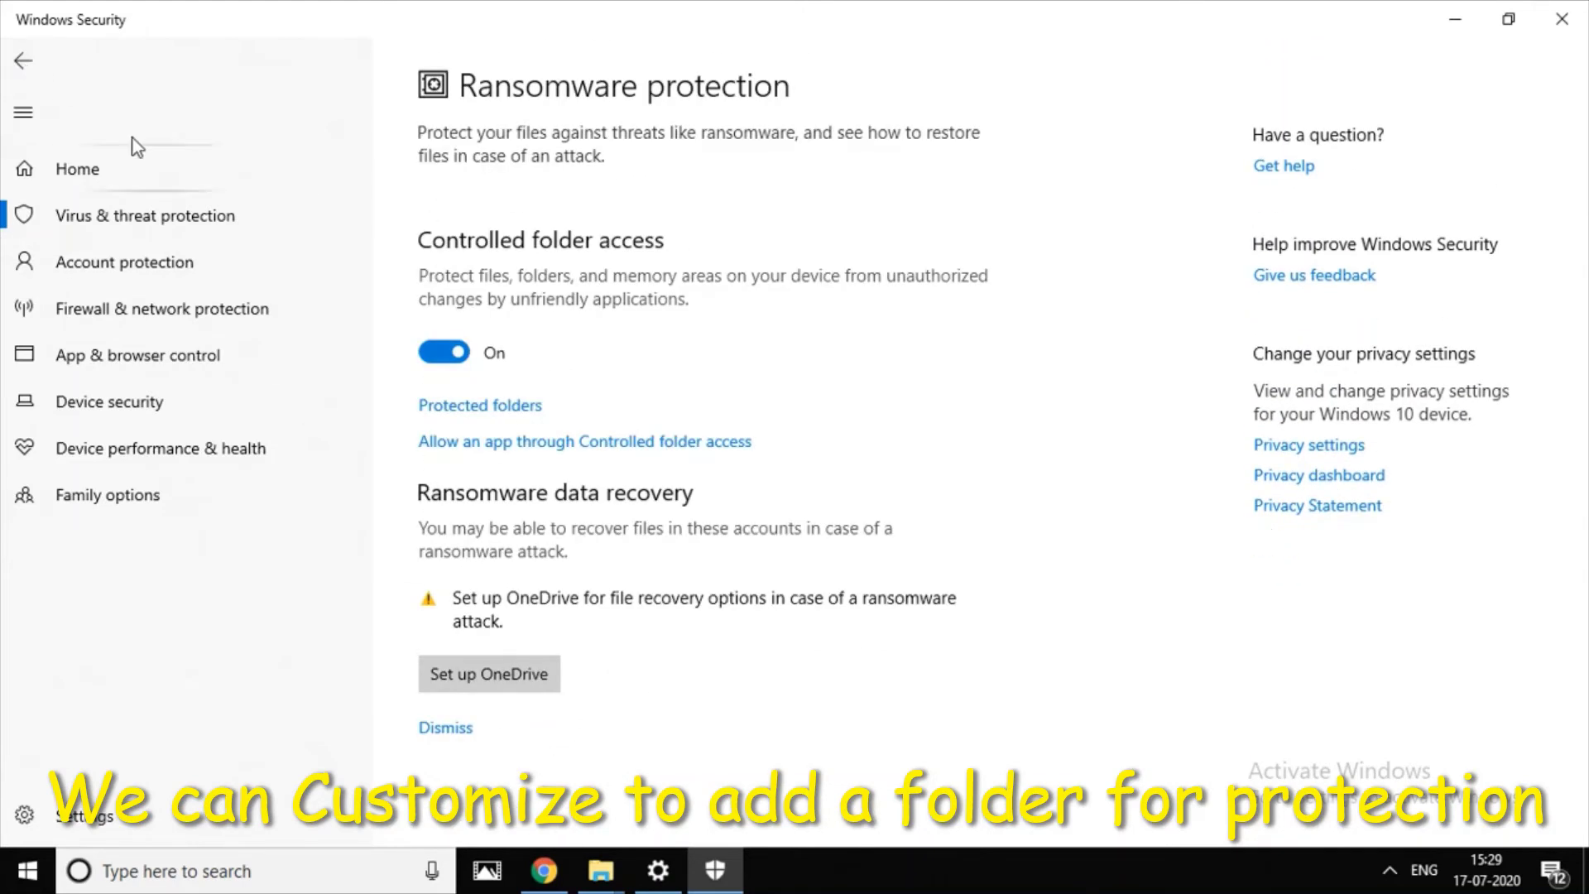
click(480, 405)
scroll(469, 233, down, 2)
click(469, 156)
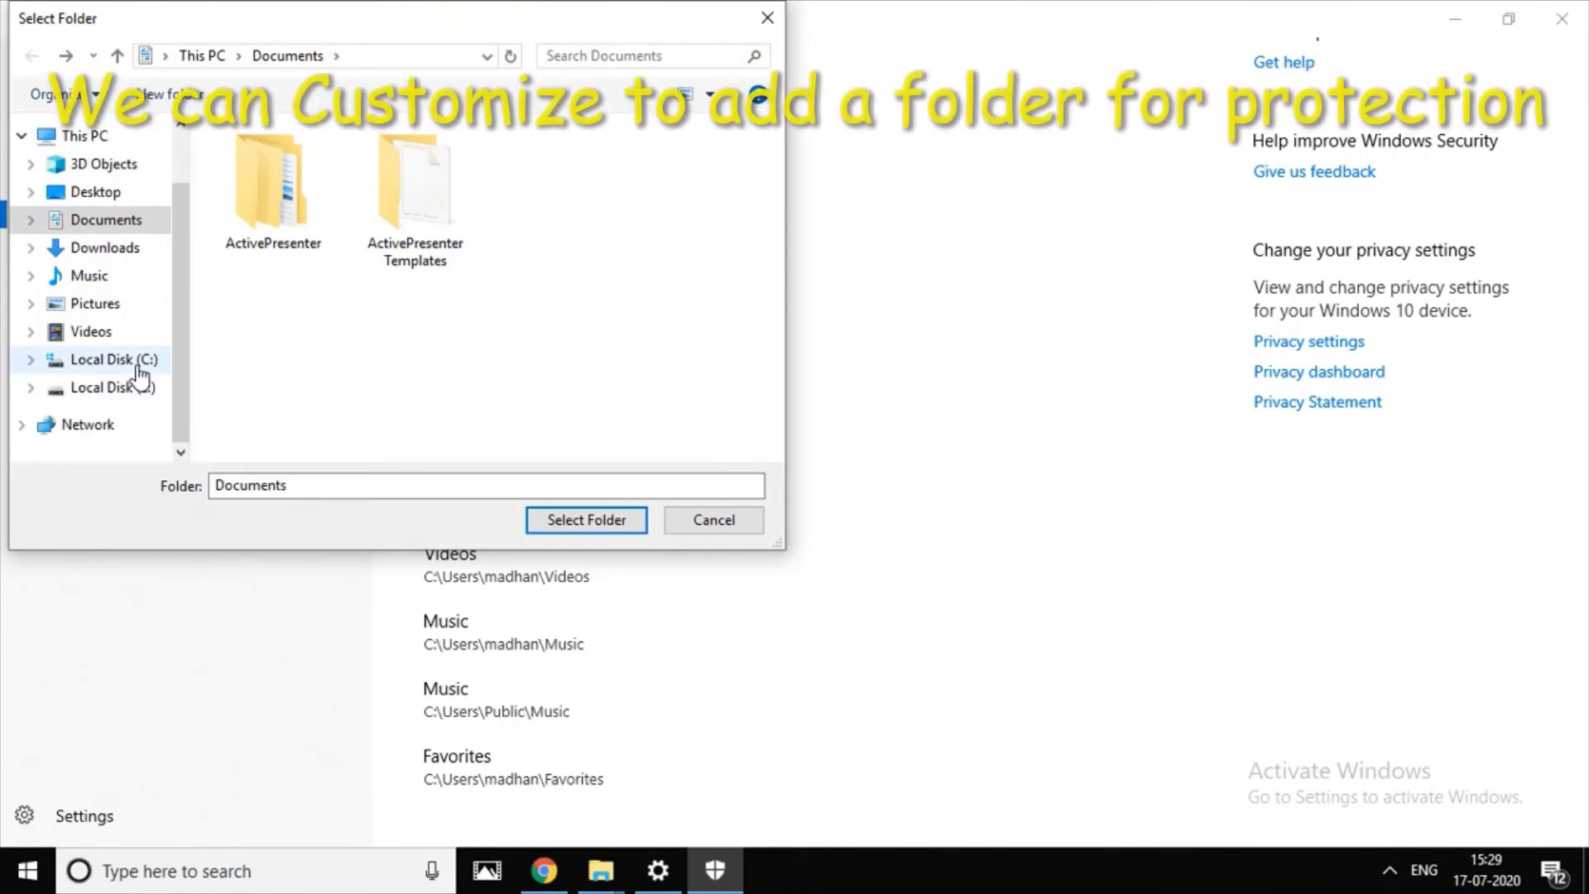
click(137, 361)
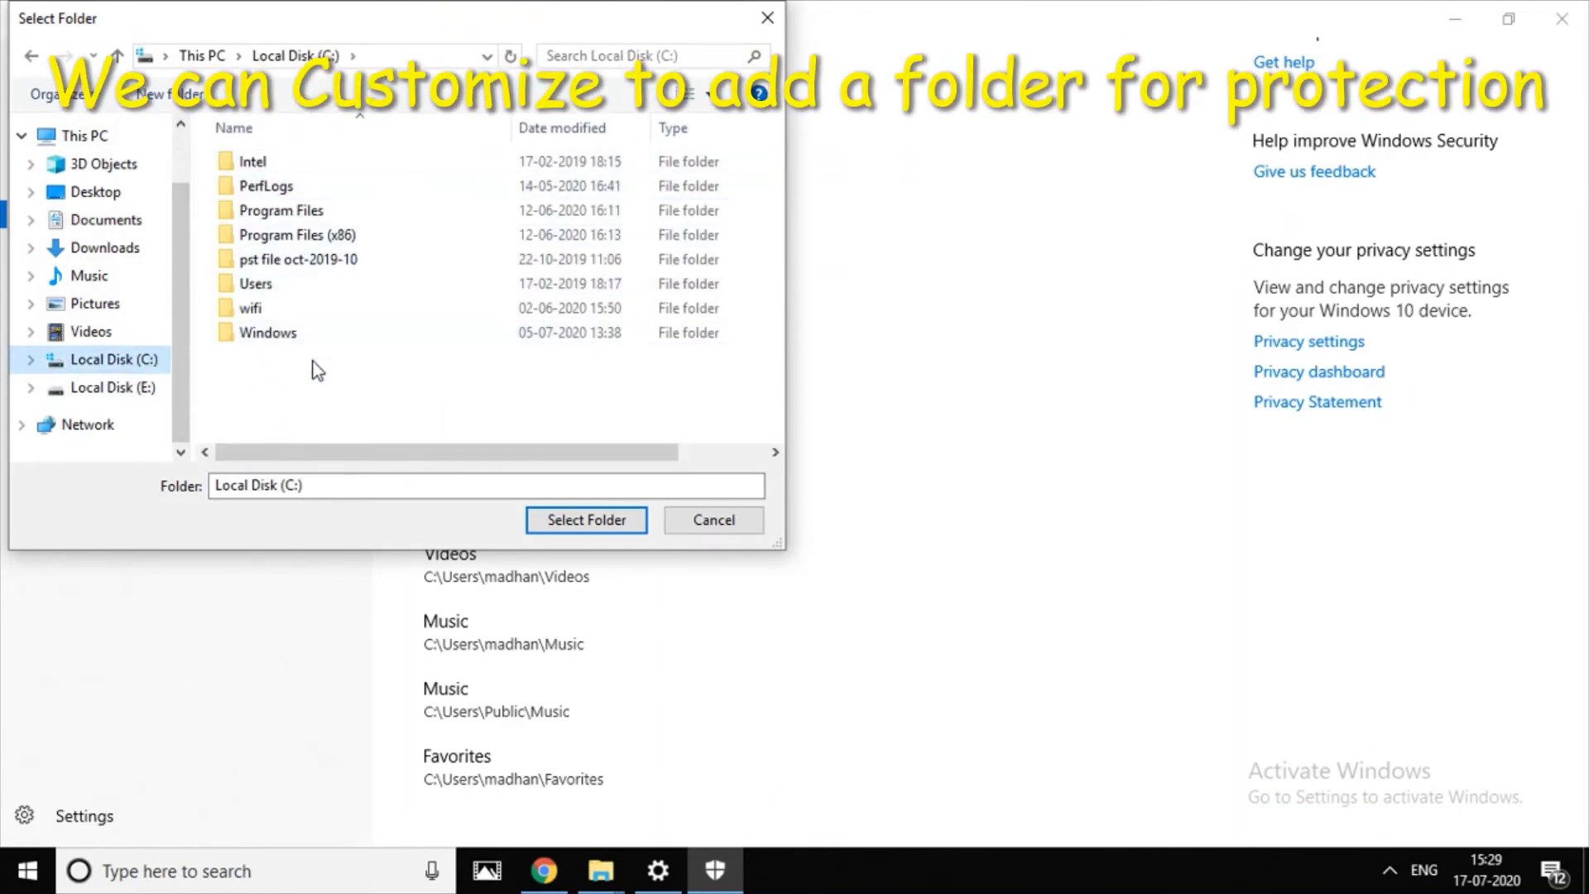
click(106, 219)
click(273, 186)
click(372, 196)
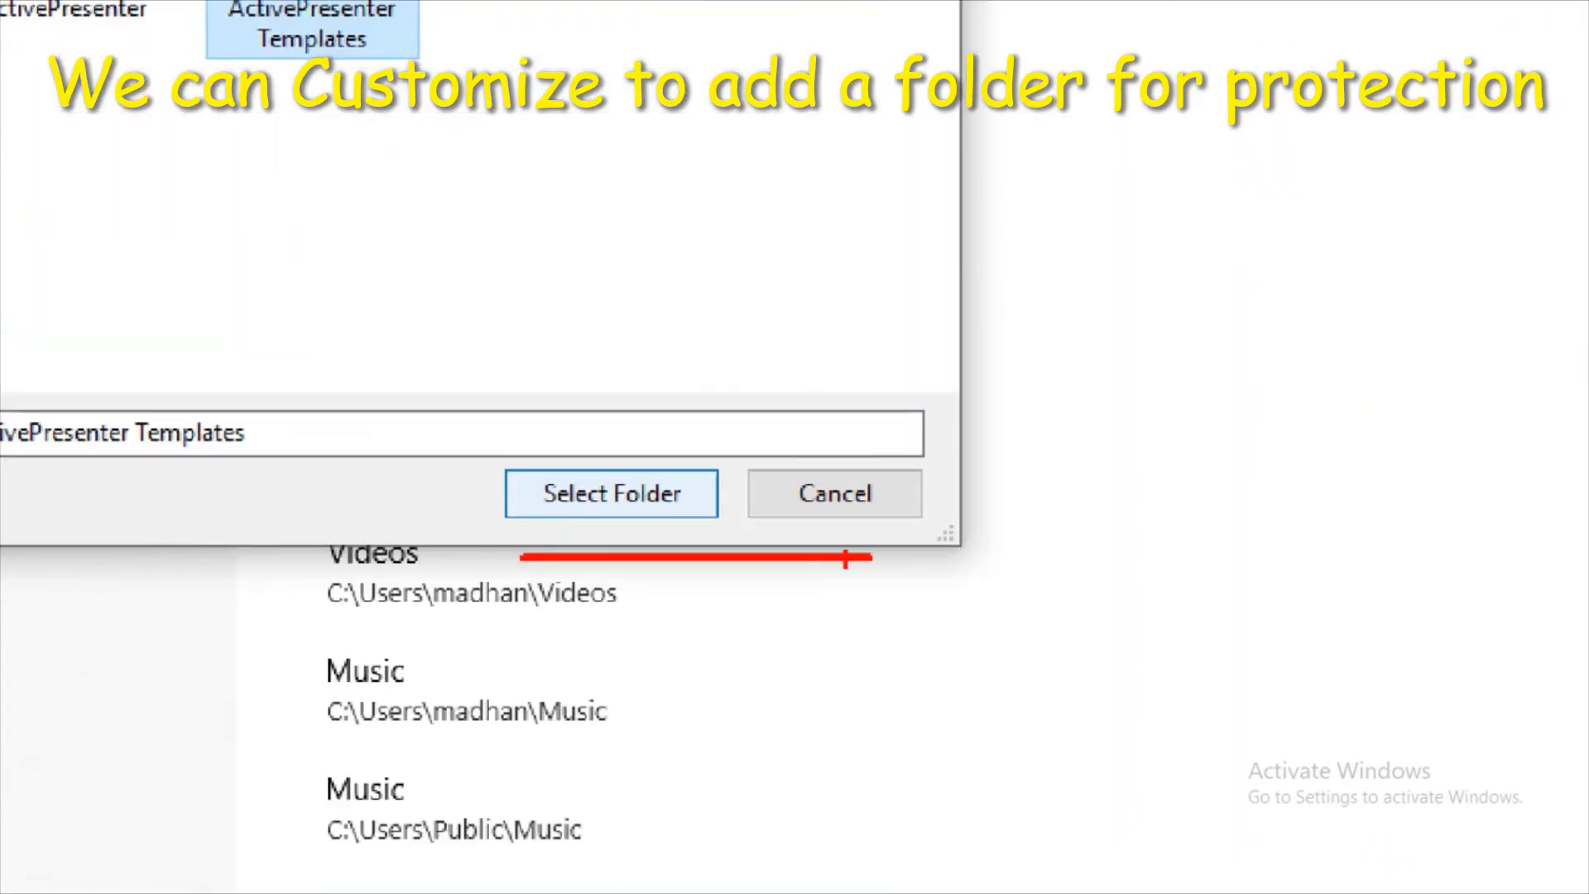
click(782, 508)
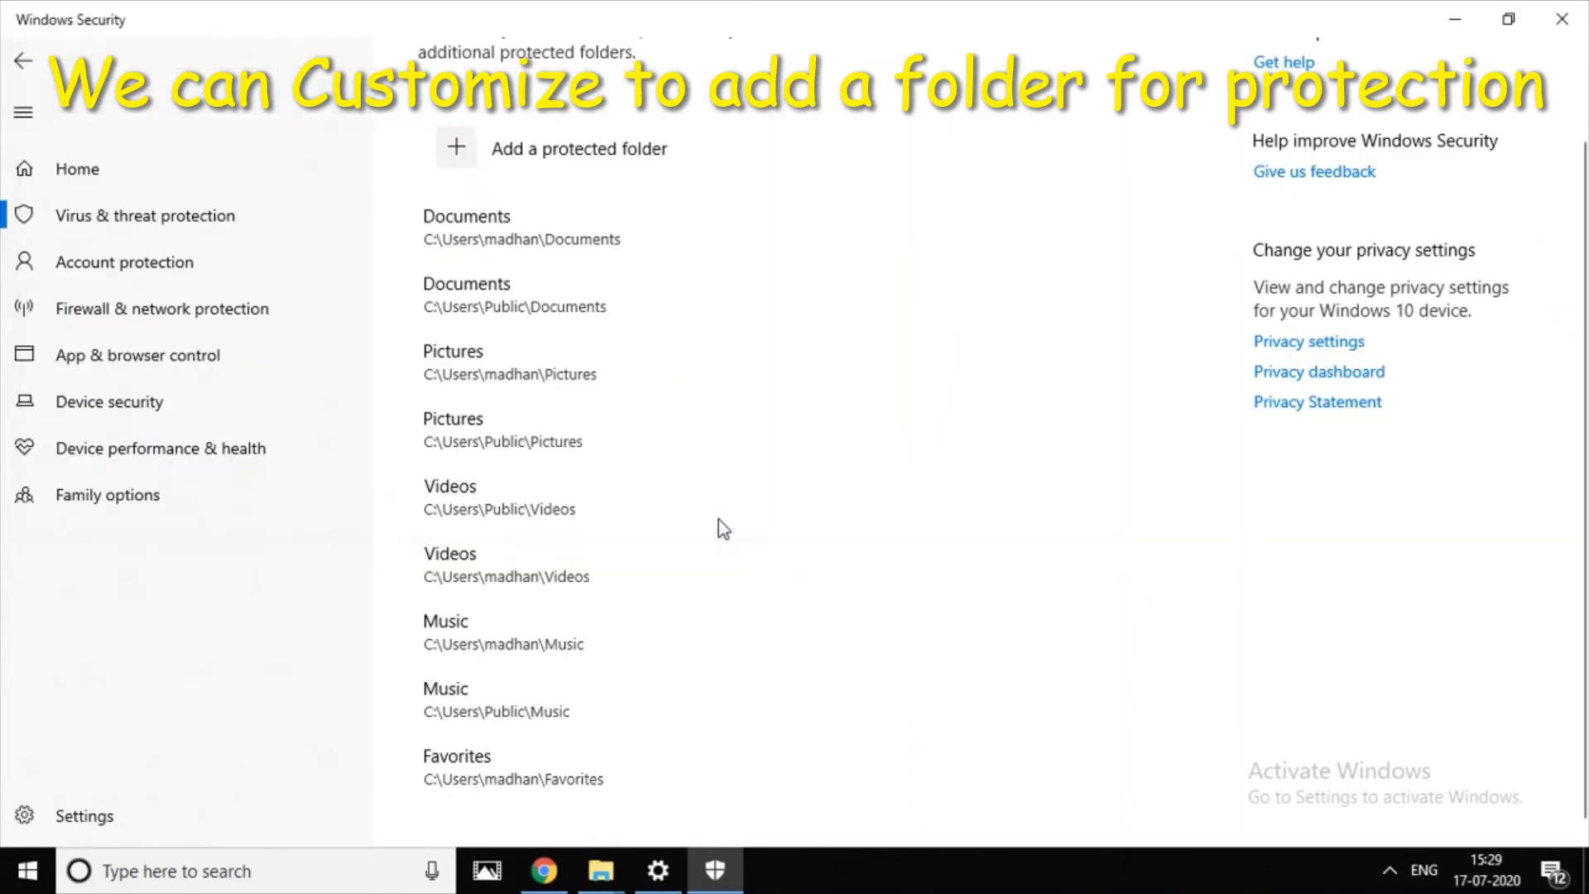
click(30, 62)
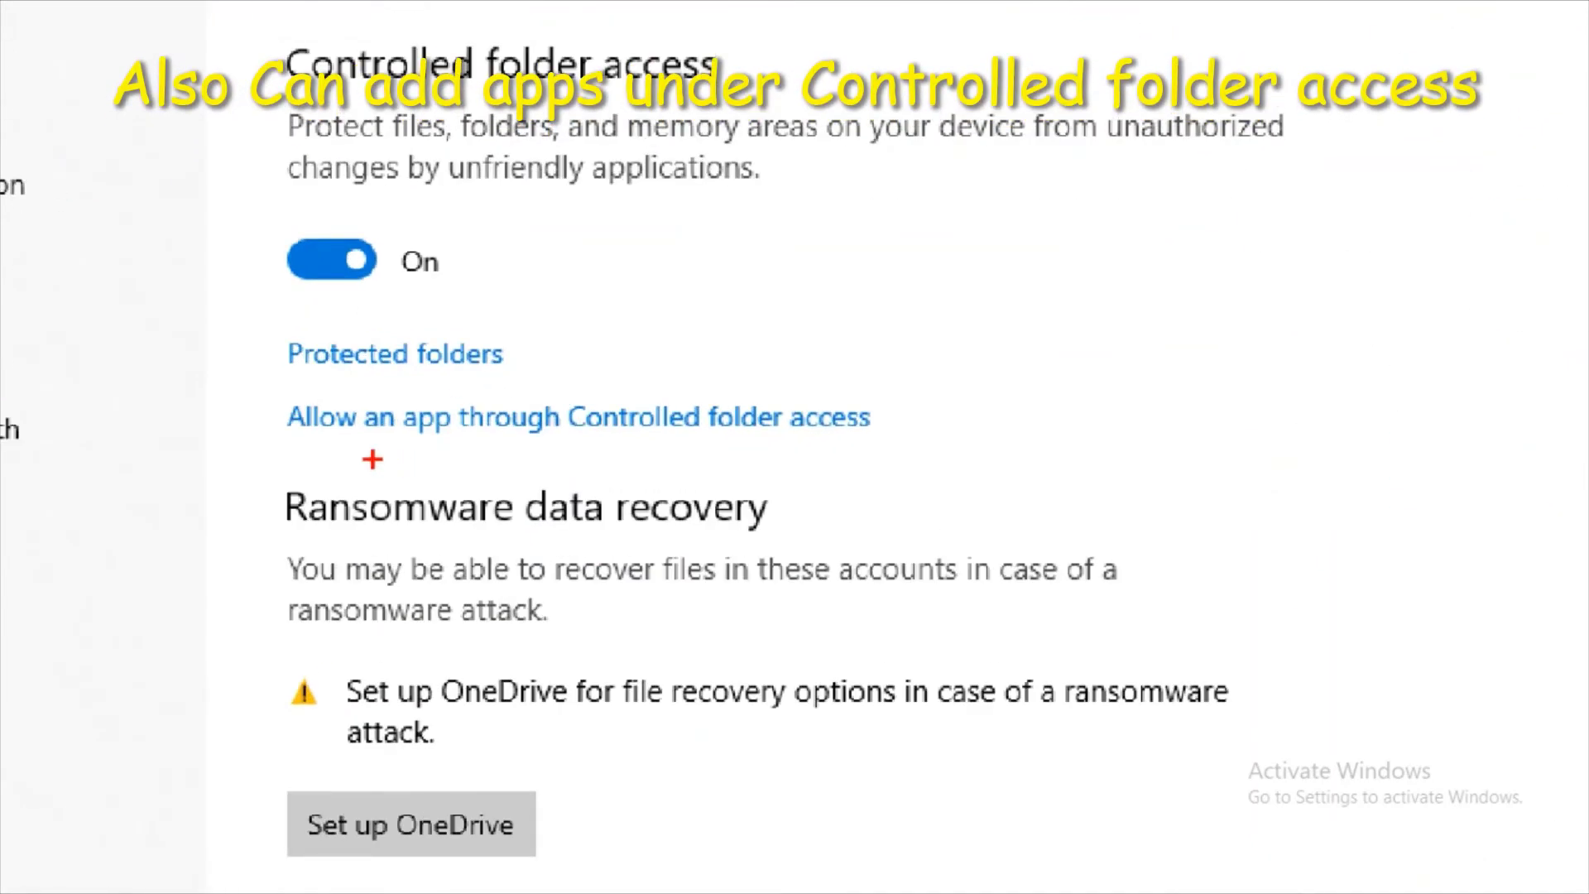
Step: Open Allow an app through Controlled folder access, view the Add an allowed app choices, then dismiss them
drag(298, 441, 923, 440)
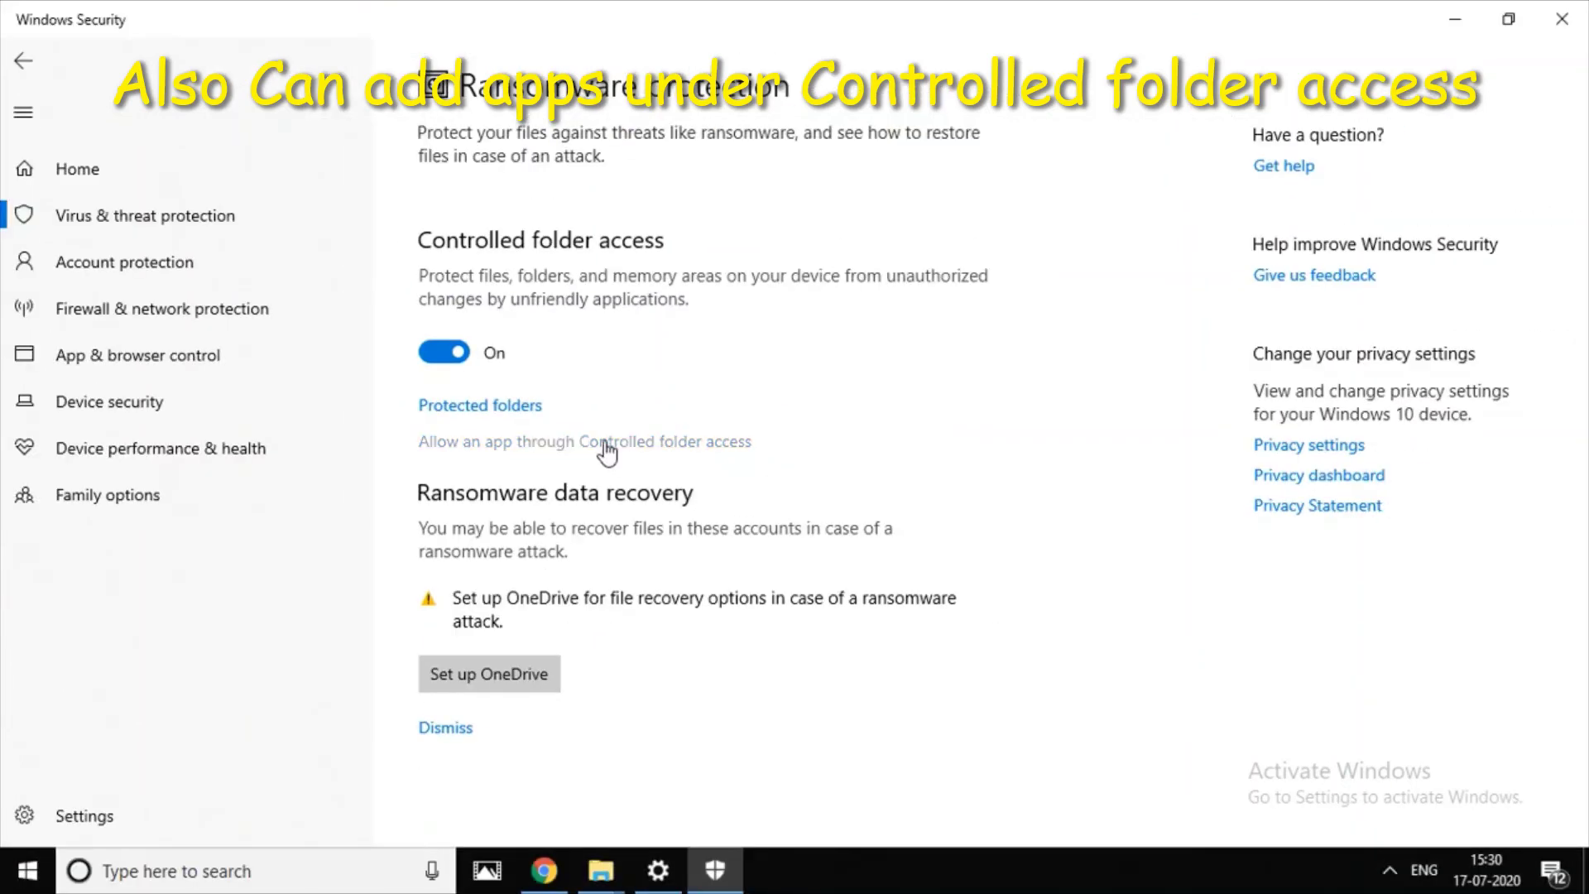
click(629, 441)
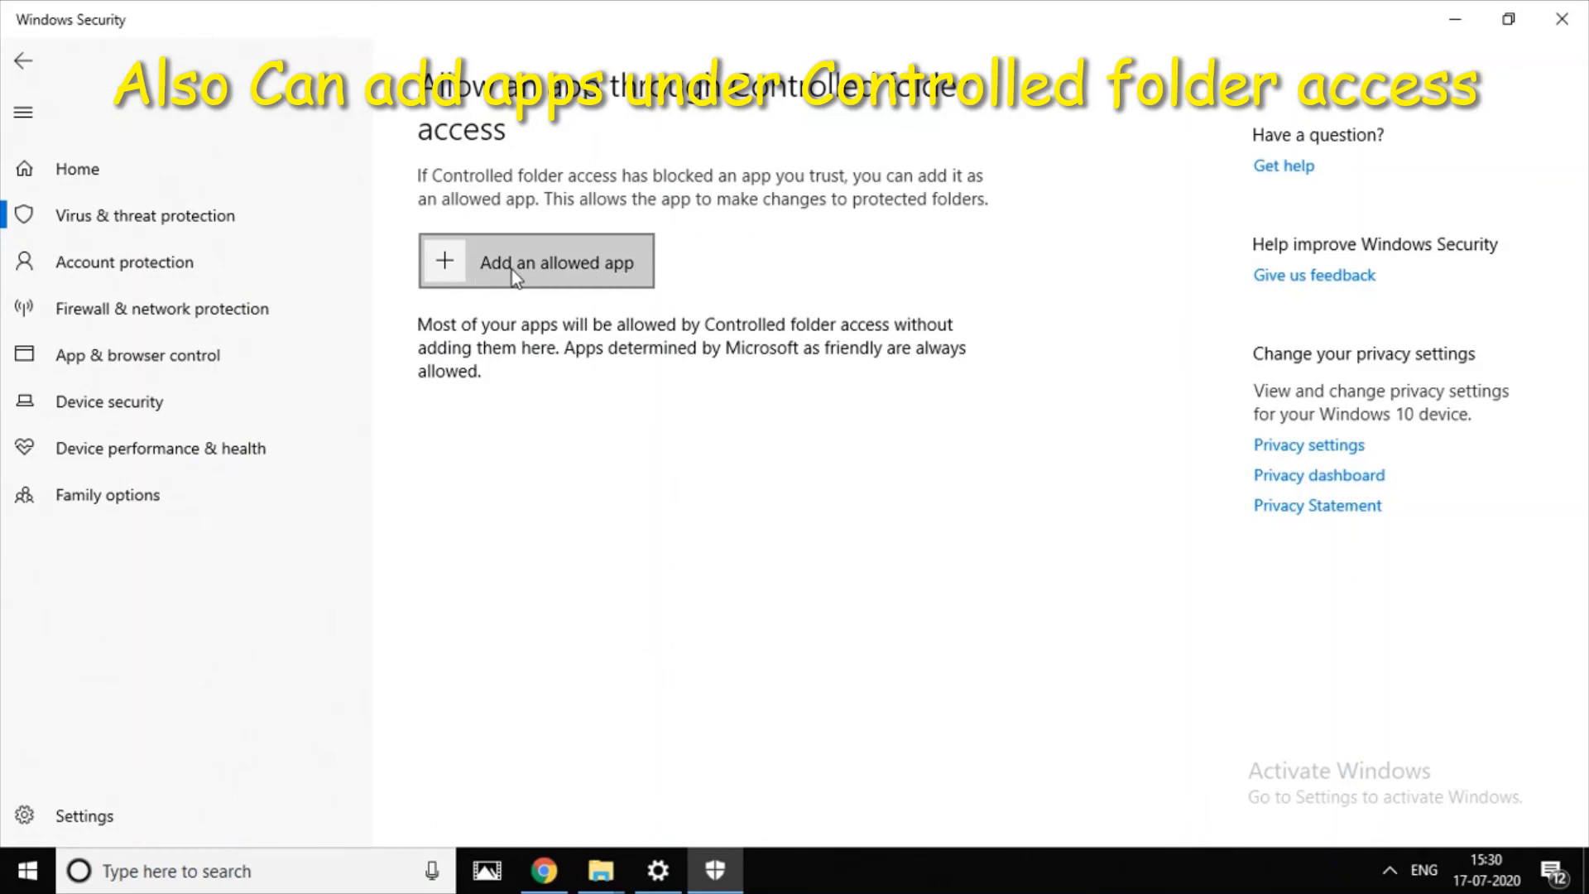
drag(415, 291, 740, 291)
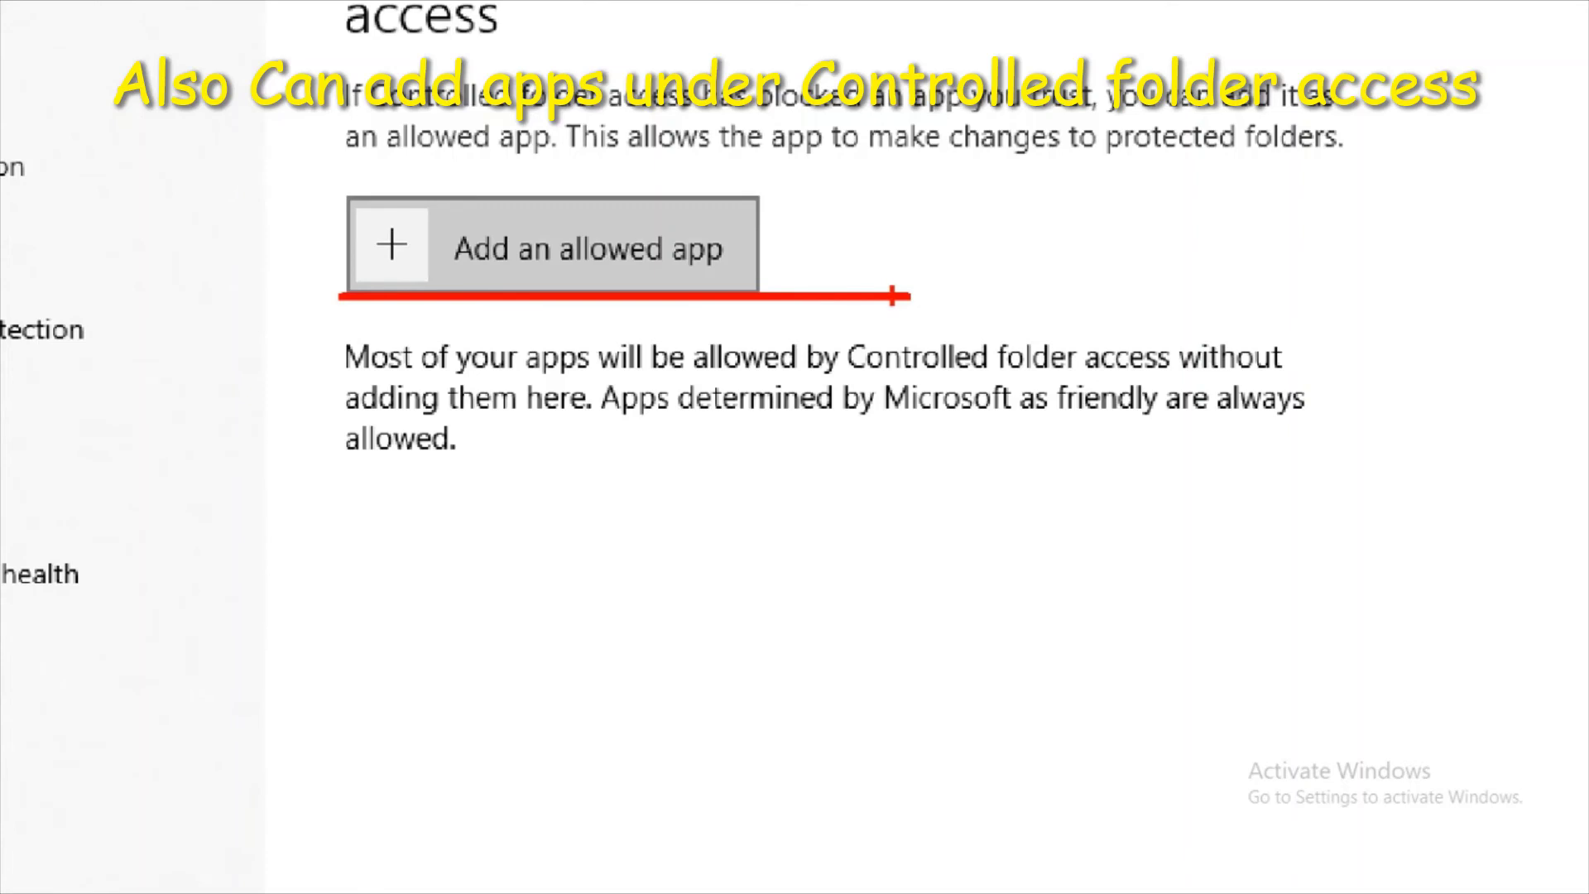
click(499, 240)
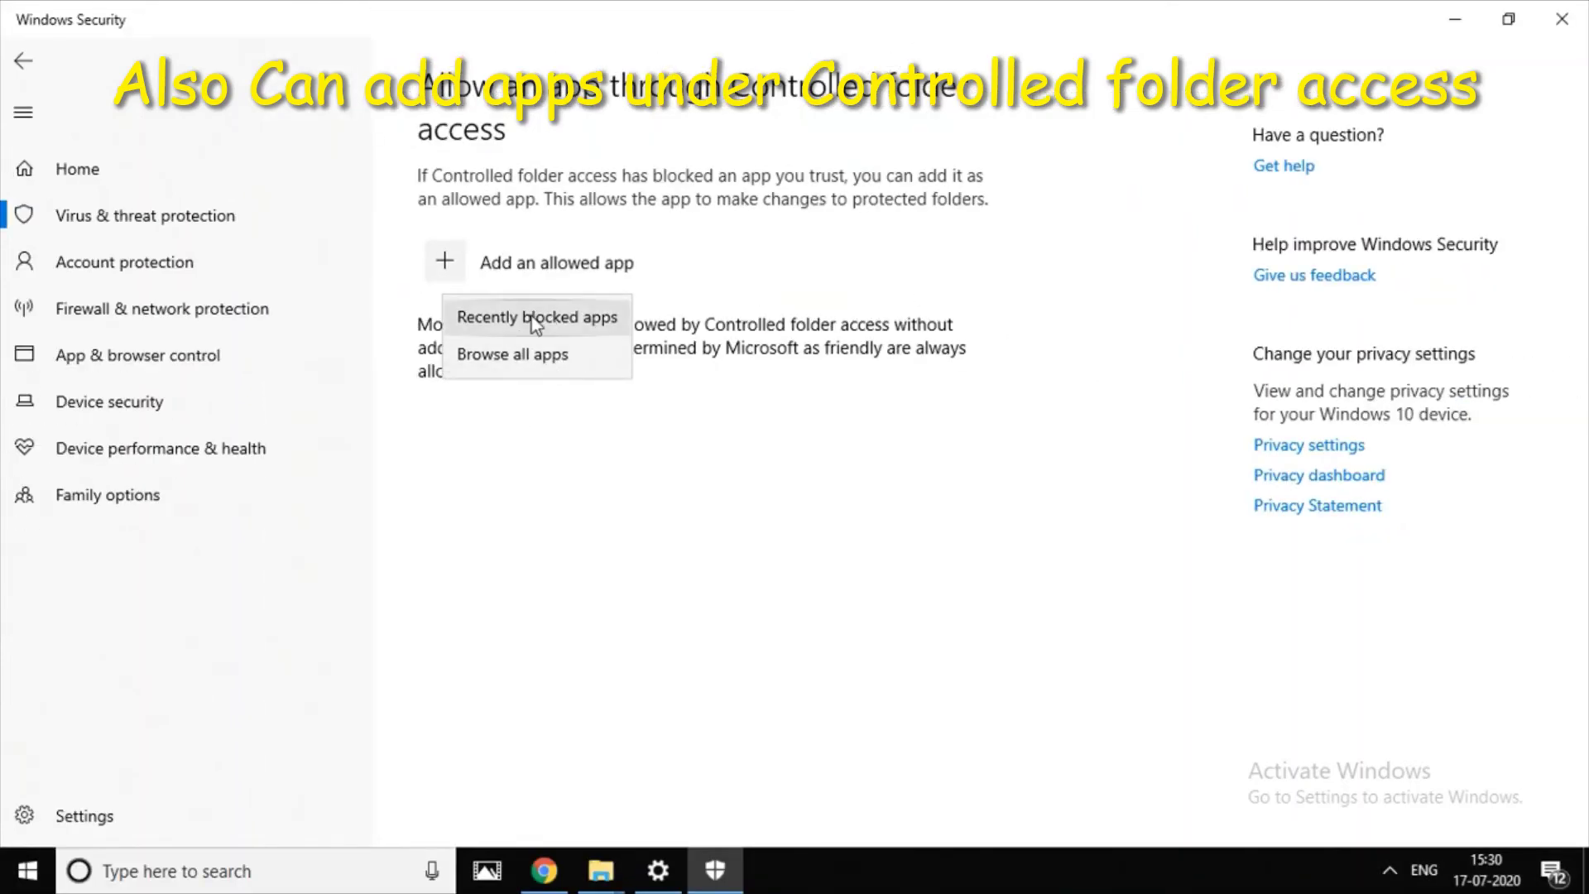
click(914, 632)
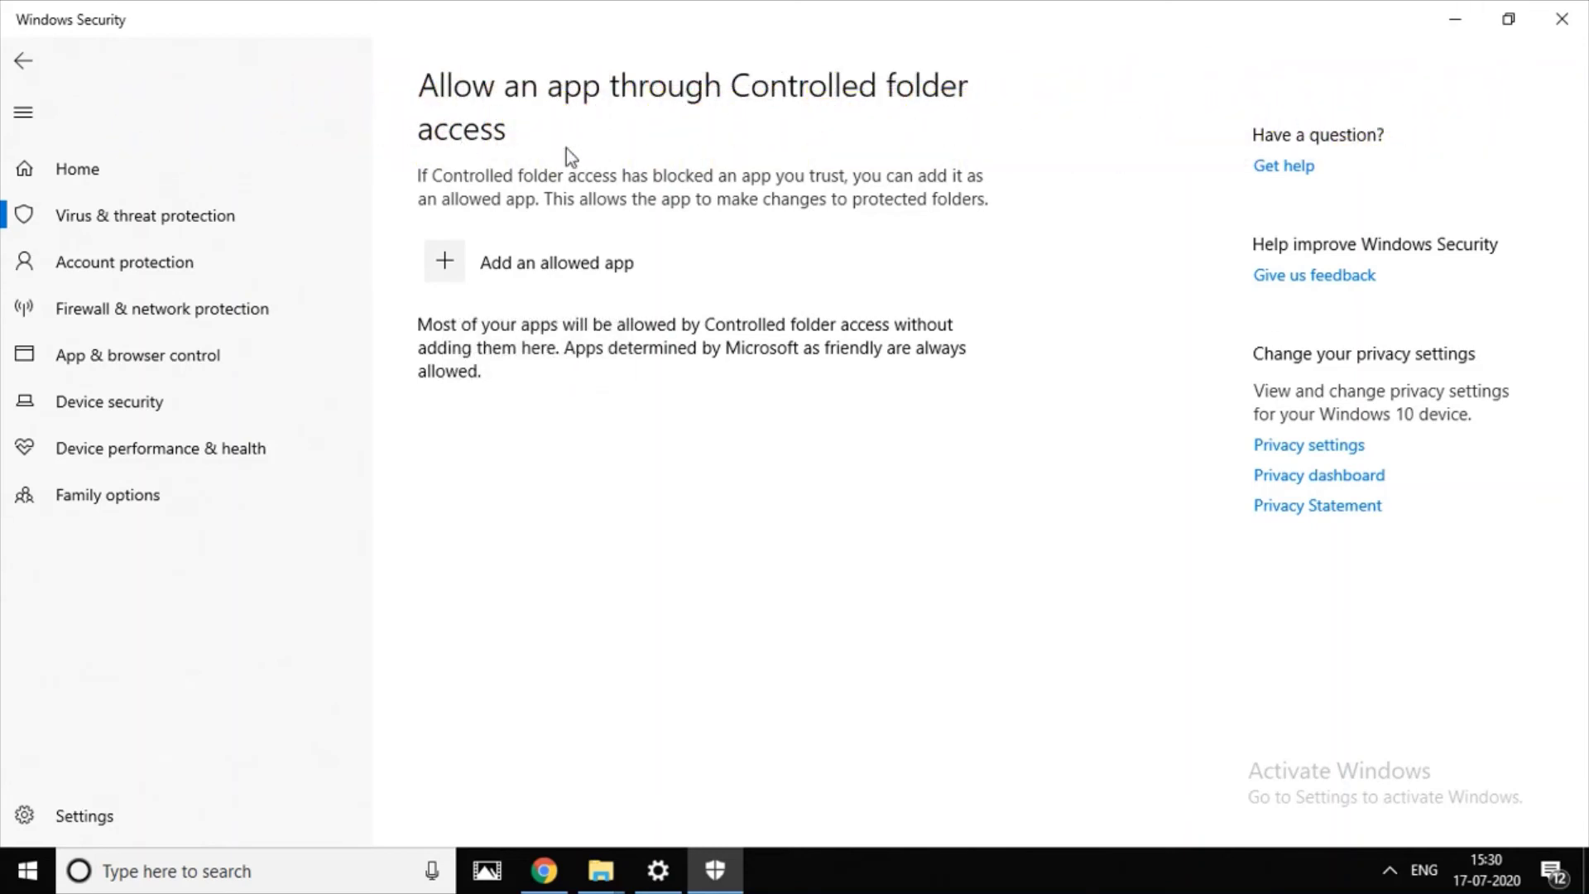
Step: Minimize Windows Security and go back to the Windows Settings home page
click(1450, 33)
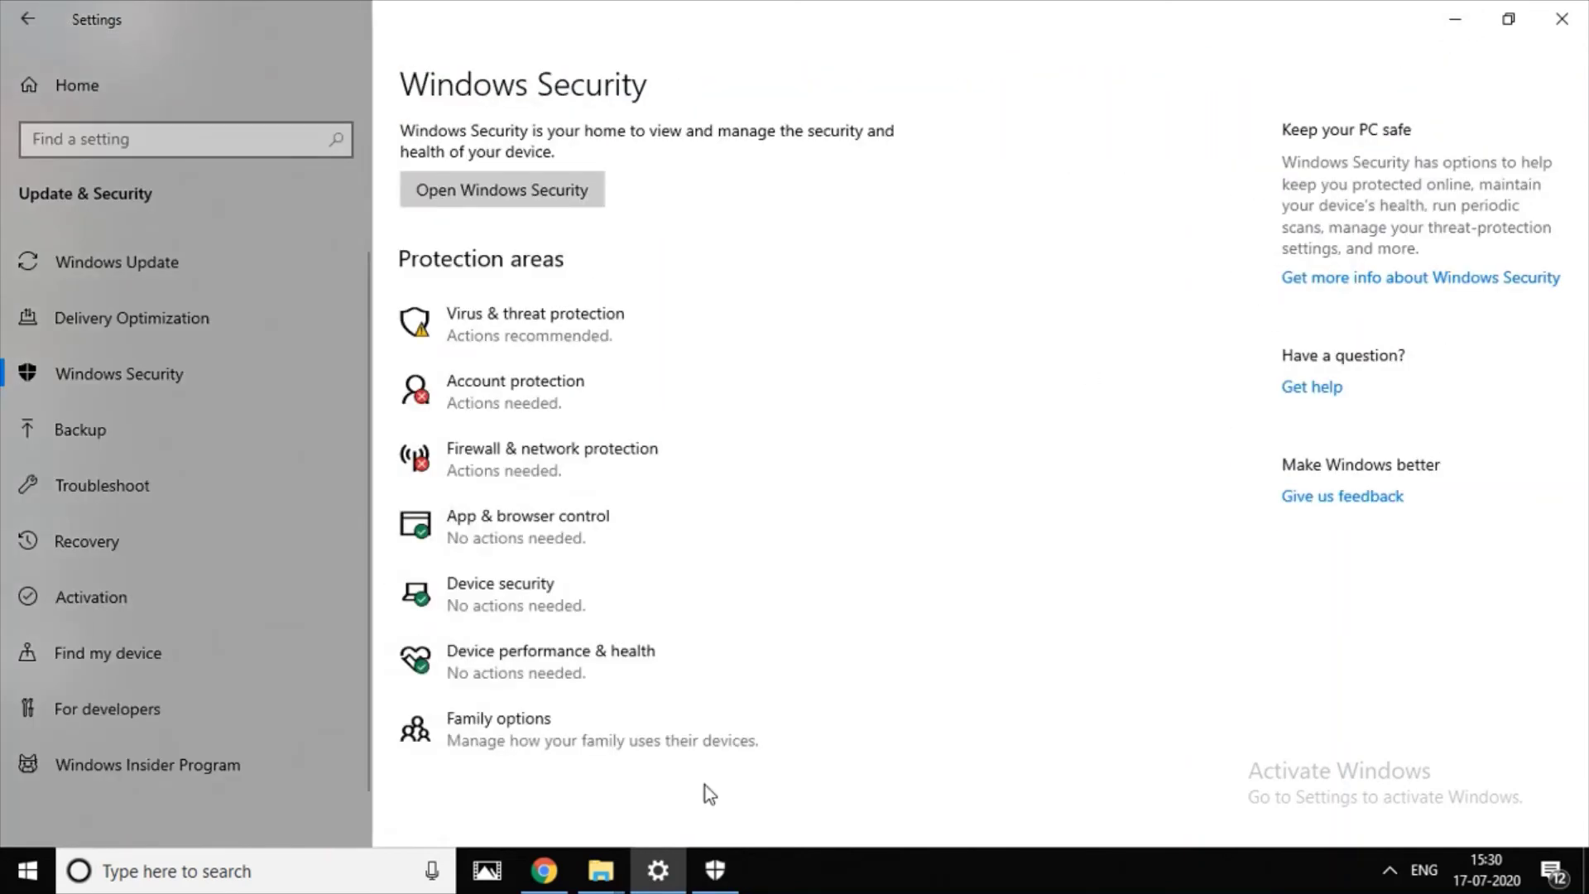
click(38, 20)
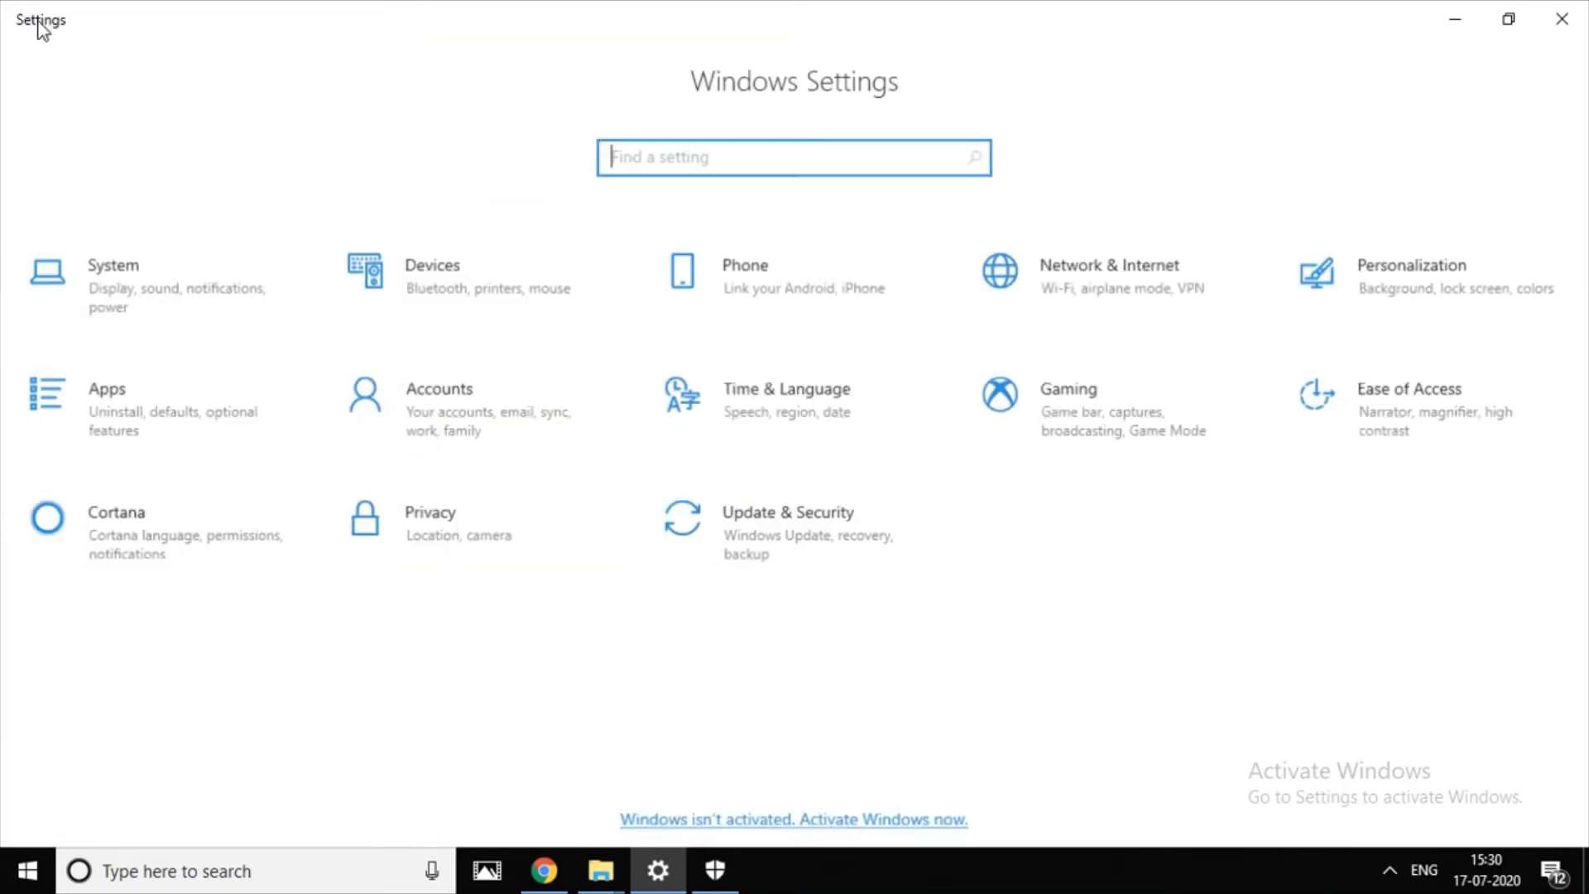